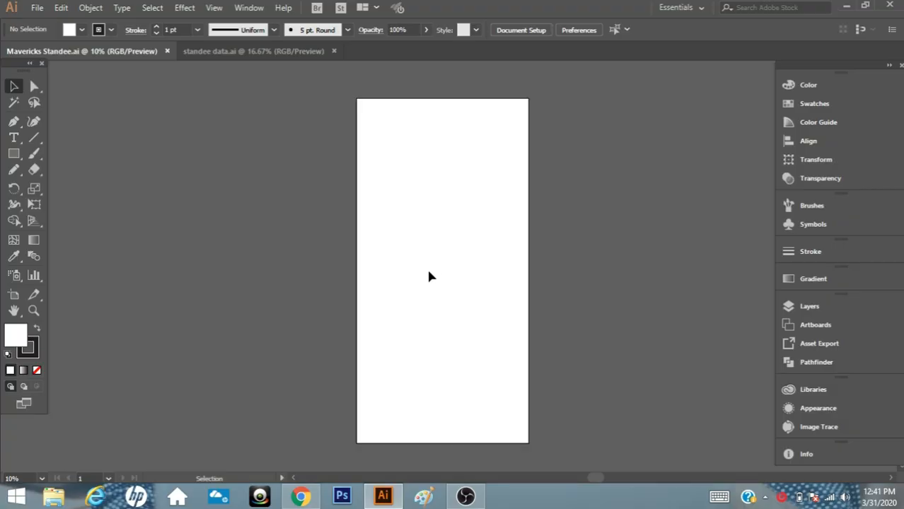
# Step: Draw a wavy vertical line with the Pencil tool from the artboard's upper edge to its lower edge, right of centre
pyautogui.click(13, 170)
pyautogui.moveTo(484, 99)
pyautogui.mouseDown()
pyautogui.moveTo(485, 147)
pyautogui.moveTo(443, 217)
pyautogui.moveTo(437, 244)
pyautogui.mouseUp()
pyautogui.moveTo(458, 326)
pyautogui.mouseDown()
pyautogui.moveTo(479, 376)
pyautogui.moveTo(480, 443)
pyautogui.mouseUp()
# Step: Close the wavy line around the artboard's left corners with the Pen tool and swap its black stroke to the fill
pyautogui.click(13, 121)
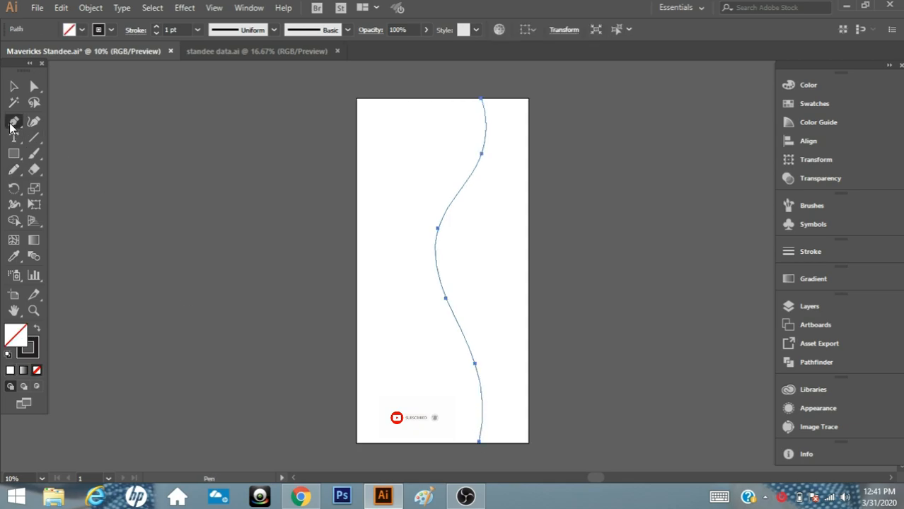
pyautogui.click(479, 443)
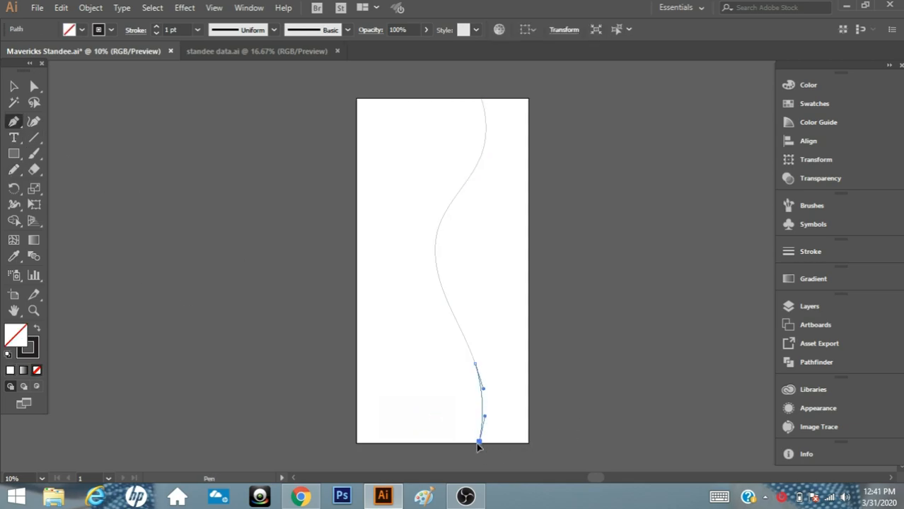
pyautogui.click(356, 444)
pyautogui.click(357, 99)
pyautogui.click(481, 100)
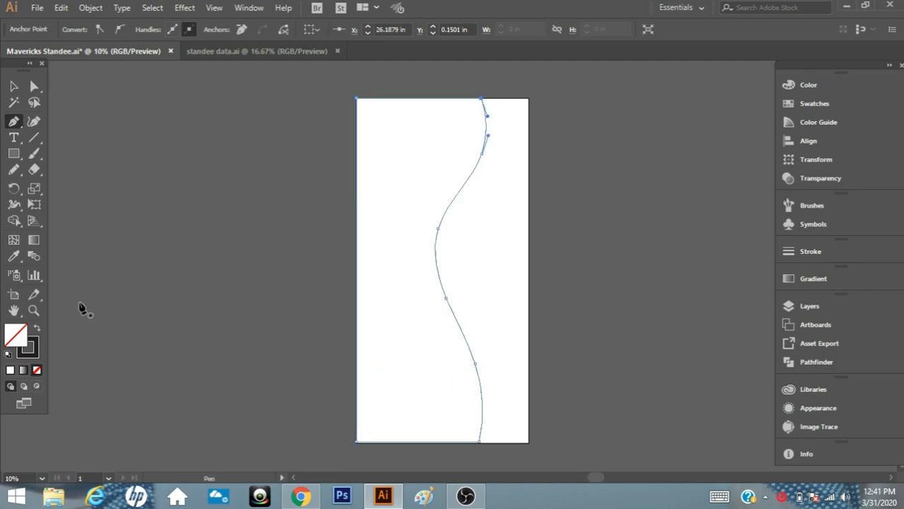
pyautogui.click(38, 330)
pyautogui.click(12, 89)
pyautogui.click(112, 312)
# Step: Extend the black shape's lower edge down to the artboard's bottom edge with Direct Selection
pyautogui.click(34, 311)
pyautogui.click(378, 371)
pyautogui.click(479, 372)
pyautogui.click(552, 272)
pyautogui.click(35, 87)
pyautogui.moveTo(517, 241); pyautogui.dragTo(101, 281)
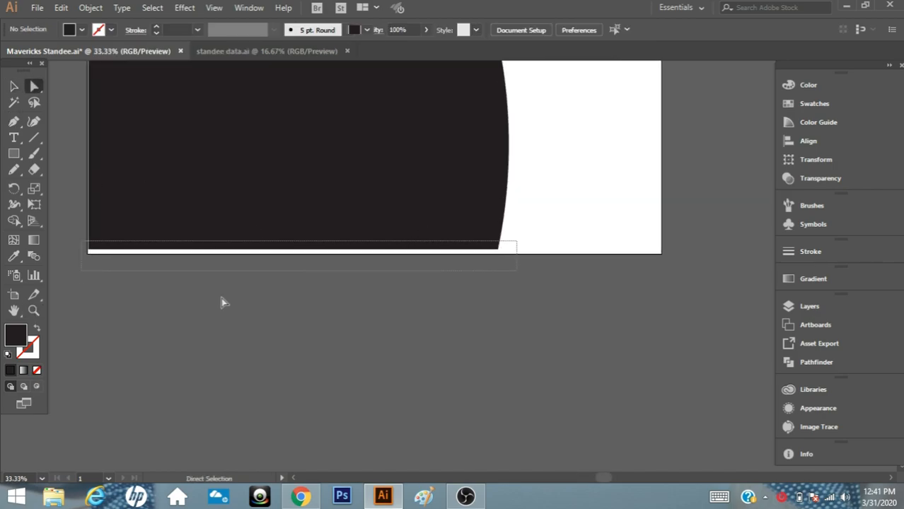
pyautogui.moveTo(221, 303); pyautogui.dragTo(249, 299)
pyautogui.click(249, 298)
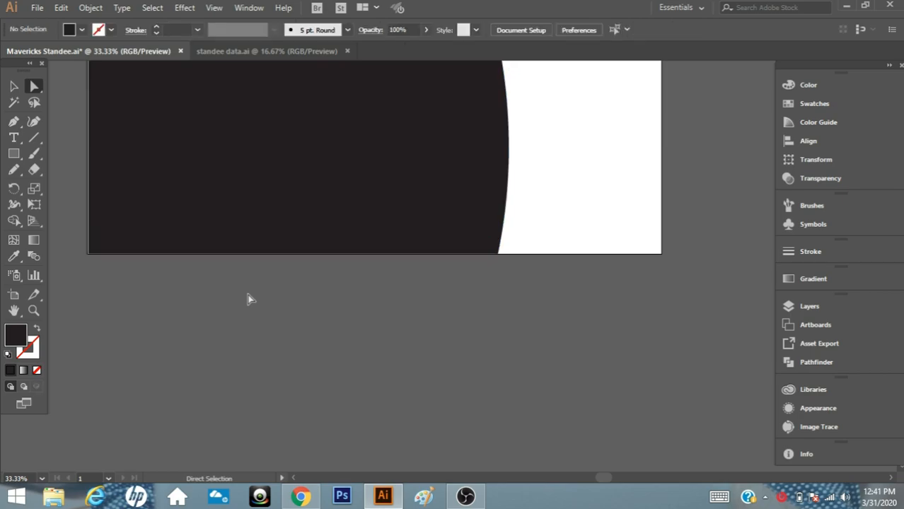
pyautogui.click(138, 218)
pyautogui.click(271, 357)
# Step: Lock the black wavy shape
pyautogui.click(34, 311)
pyautogui.keyDown('alt'); pyautogui.click(469, 171); pyautogui.keyUp('alt')
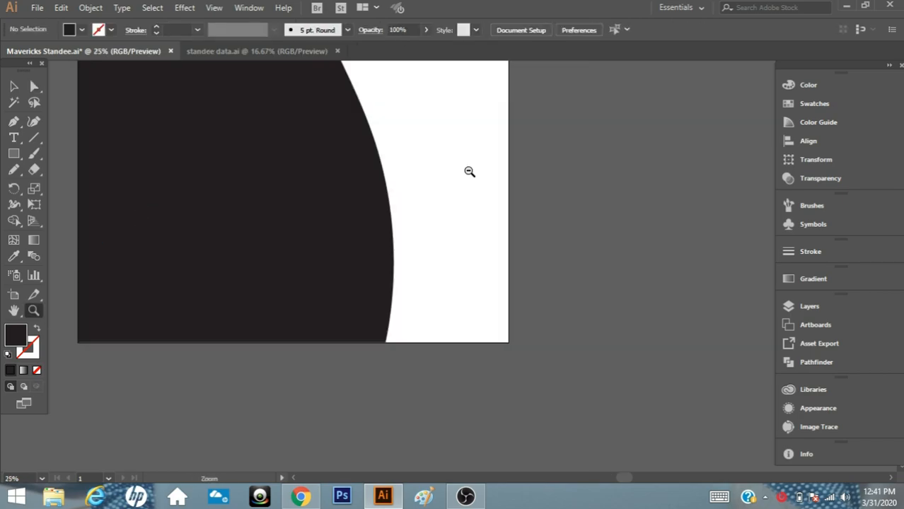
pyautogui.keyDown('alt'); pyautogui.click(460, 178); pyautogui.keyUp('alt')
pyautogui.keyDown('alt'); pyautogui.click(449, 212); pyautogui.keyUp('alt')
pyautogui.keyDown('alt'); pyautogui.click(446, 263); pyautogui.keyUp('alt')
pyautogui.click(15, 86)
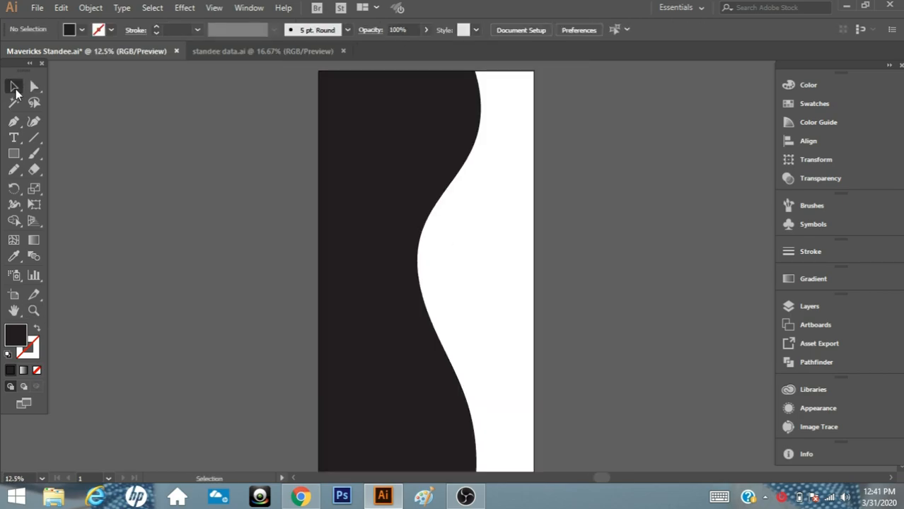
pyautogui.moveTo(517, 213); pyautogui.dragTo(397, 260)
pyautogui.click(91, 8)
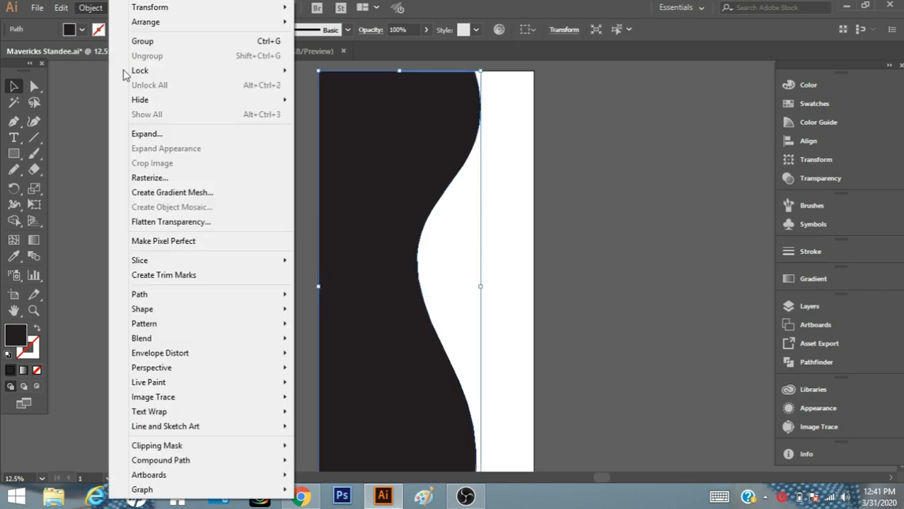
pyautogui.moveTo(280, 70)
pyautogui.click(324, 71)
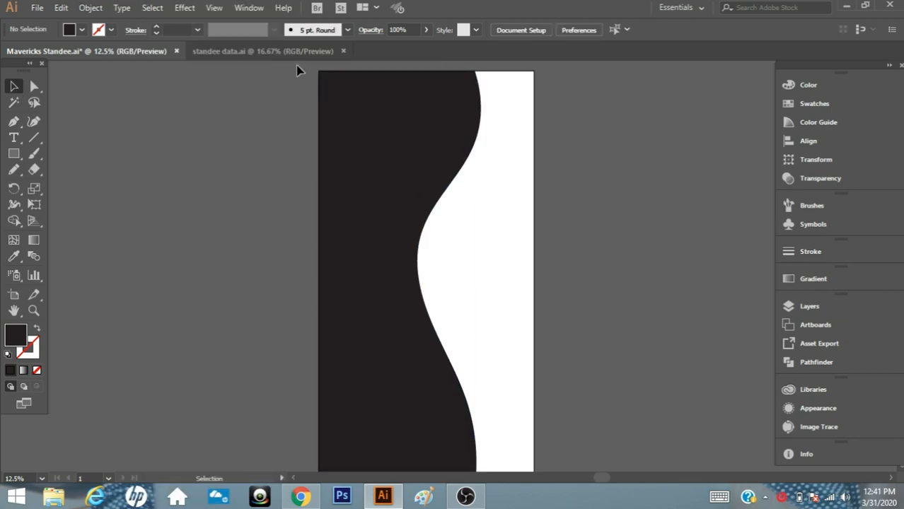
# Step: Bring the Maverick's logo with its tagline into the standee and fit it onto the upper part of the black shape
pyautogui.click(318, 51)
pyautogui.moveTo(488, 129); pyautogui.dragTo(477, 241)
pyautogui.moveTo(441, 195); pyautogui.dragTo(432, 107)
pyautogui.moveTo(473, 76); pyautogui.dragTo(455, 83)
pyautogui.moveTo(427, 118); pyautogui.dragTo(458, 150)
pyautogui.click(535, 188)
pyautogui.click(435, 127)
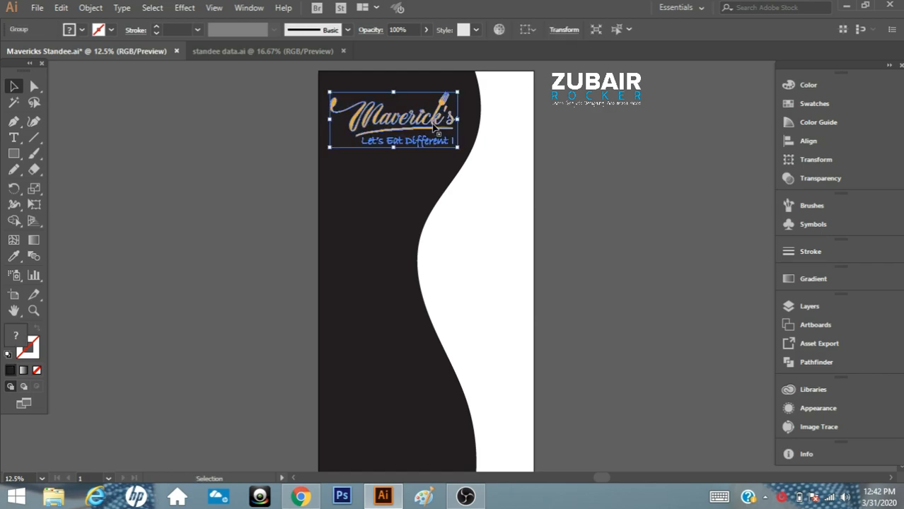
pyautogui.click(571, 205)
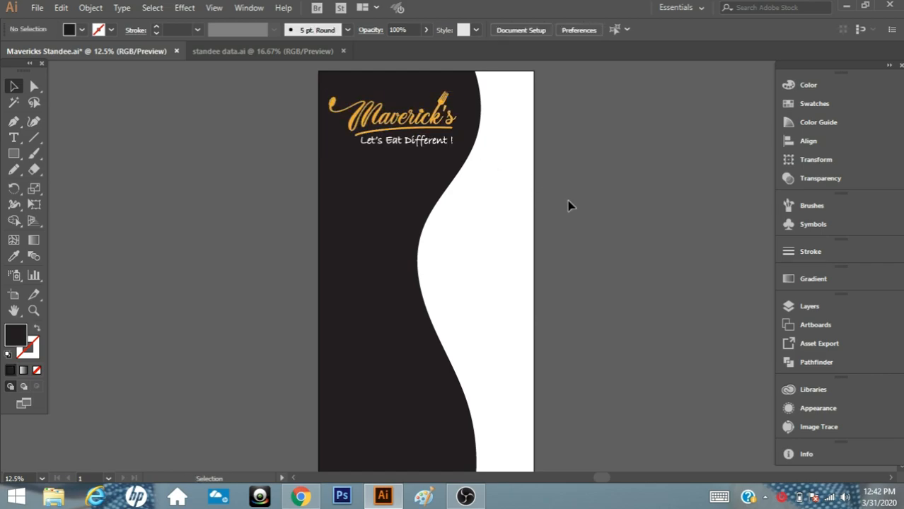
# Step: Copy the four colour squares and the "is Now Available at De-Dhabba" text from standee data.ai to the left of the standee artboard
pyautogui.click(274, 52)
pyautogui.moveTo(710, 108); pyautogui.dragTo(615, 159)
pyautogui.moveTo(616, 160); pyautogui.dragTo(287, 71)
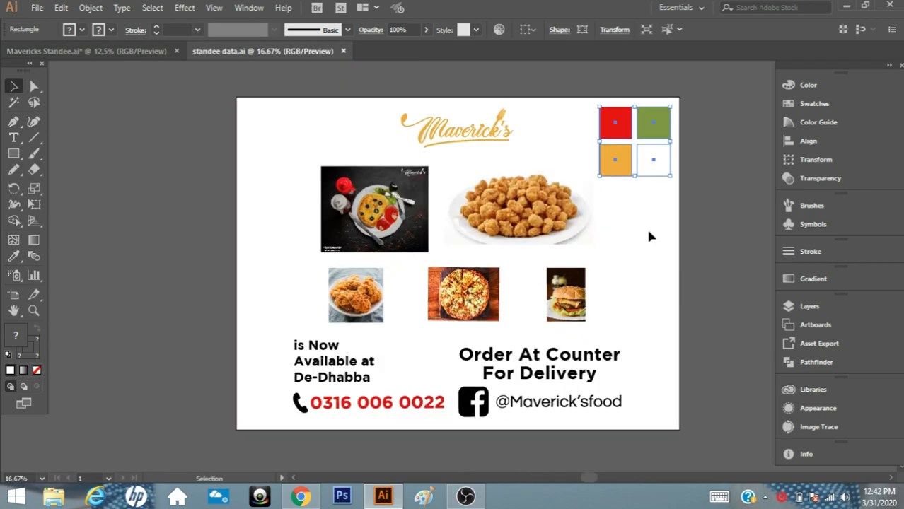
pyautogui.click(648, 234)
pyautogui.scroll(-1, 646, 256)
pyautogui.moveTo(327, 343); pyautogui.dragTo(390, 192)
pyautogui.moveTo(298, 272); pyautogui.dragTo(326, 314)
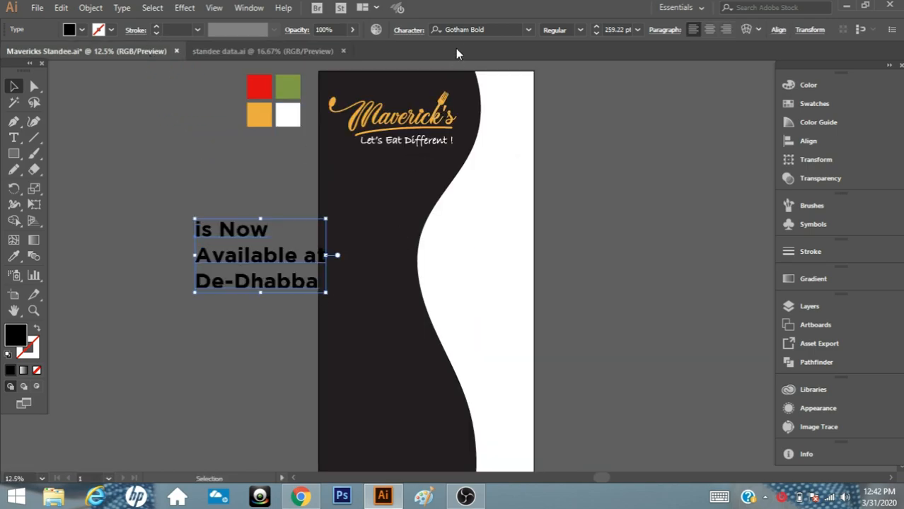
# Step: Change the availability text's font to the match for "saf" and move the text clear of the artboard
pyautogui.click(464, 29)
pyautogui.write('s')
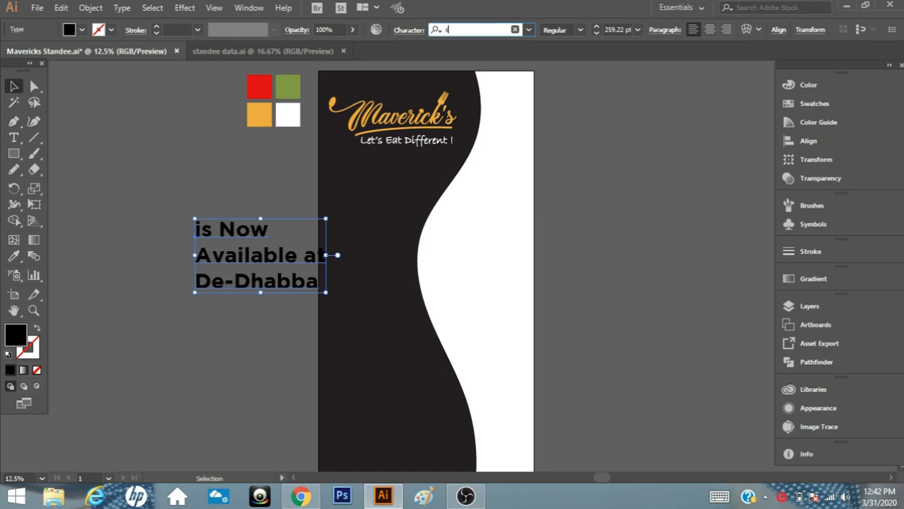
pyautogui.write('af')
pyautogui.click(464, 71)
pyautogui.moveTo(268, 269); pyautogui.dragTo(219, 246)
# Step: Convert the availability text to outlines and ungroup the letters
pyautogui.rightClick(219, 246)
pyautogui.click(258, 317)
pyautogui.rightClick(226, 239)
pyautogui.click(261, 359)
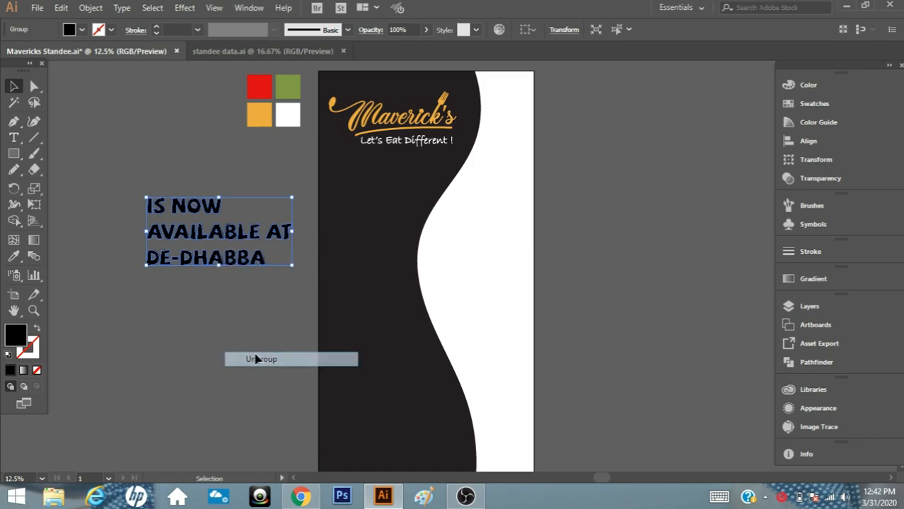
pyautogui.click(213, 329)
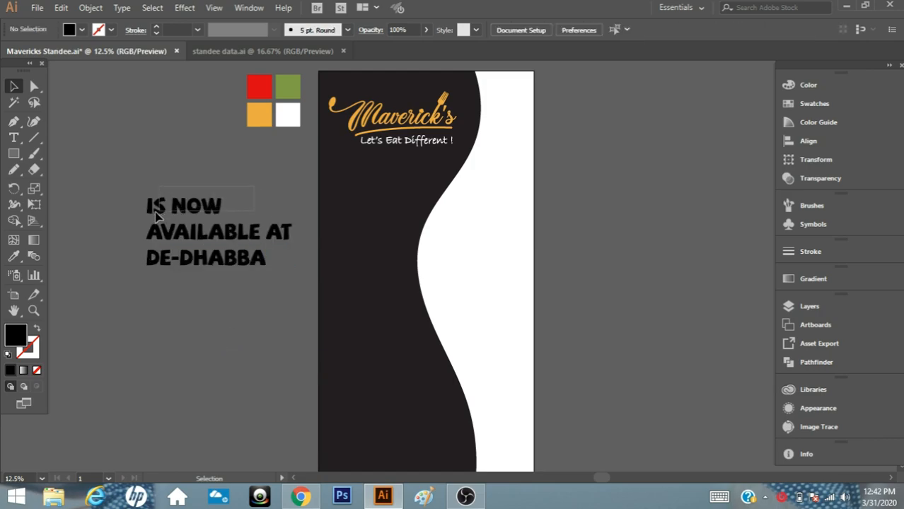
# Step: Group the IS NOW letters, place them slightly enlarged below the logo, and colour them with the white sample
pyautogui.moveTo(156, 210); pyautogui.dragTo(136, 215)
pyautogui.hotkey('ctrl', 'g')
pyautogui.moveTo(214, 210); pyautogui.dragTo(401, 181)
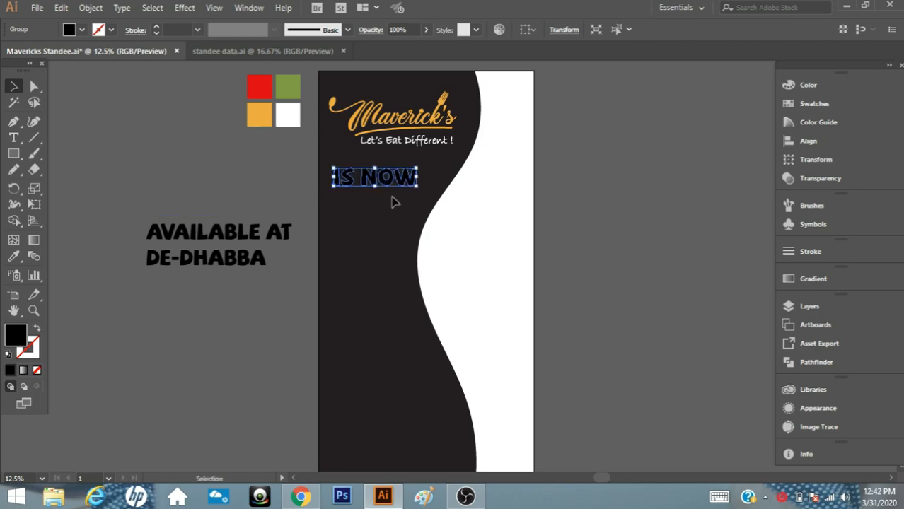
pyautogui.click(12, 257)
pyautogui.click(288, 115)
pyautogui.click(14, 88)
pyautogui.click(134, 145)
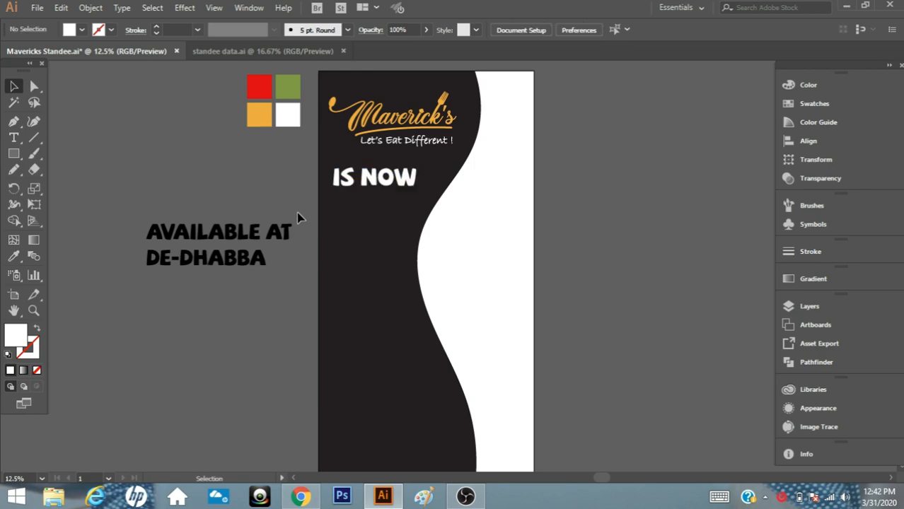
# Step: Place AVAILABLE AT below IS NOW, enlarge it, and colour it with the red sample
pyautogui.moveTo(145, 239); pyautogui.dragTo(418, 205)
pyautogui.moveTo(482, 211); pyautogui.dragTo(508, 214)
pyautogui.click(14, 256)
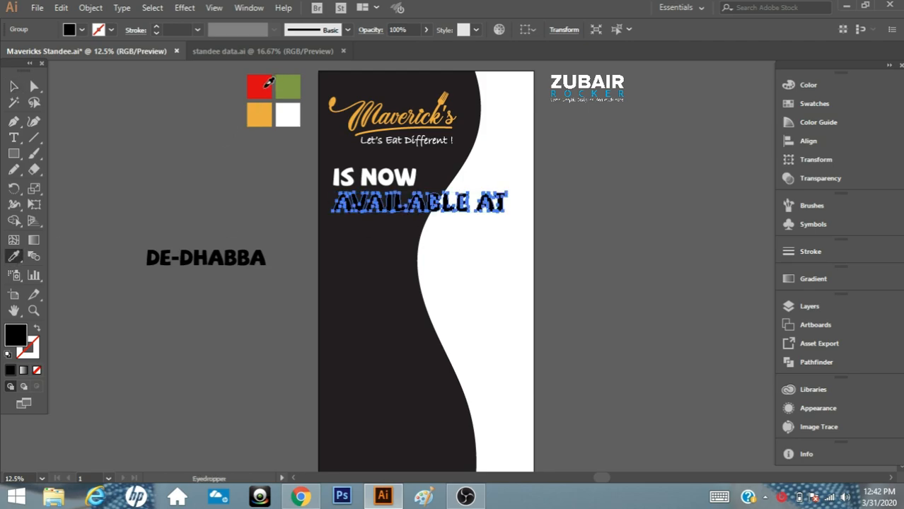
pyautogui.click(267, 85)
pyautogui.click(14, 87)
# Step: Place DE-DHABBA below AVAILABLE AT, colour it with the green sample, then nudge it up and enlarge it slightly
pyautogui.moveTo(277, 242); pyautogui.dragTo(131, 303)
pyautogui.moveTo(272, 265); pyautogui.dragTo(469, 236)
pyautogui.click(13, 257)
pyautogui.click(288, 86)
pyautogui.click(13, 87)
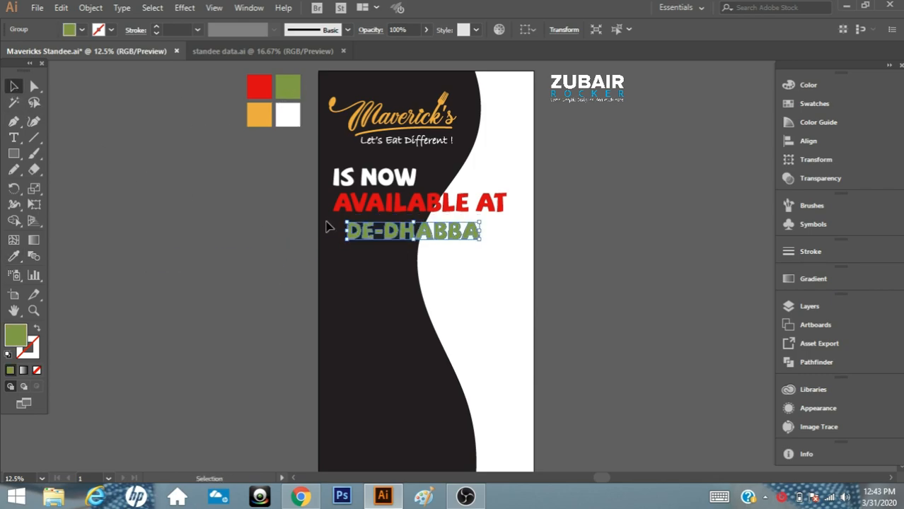
pyautogui.press('Up')
pyautogui.press('Up')
pyautogui.press('Up')
pyautogui.moveTo(480, 238); pyautogui.dragTo(485, 240)
# Step: Centre DE-DHABBA and AVAILABLE AT horizontally on each other
pyautogui.keyDown('shift'); pyautogui.click(461, 205); pyautogui.keyUp('shift')
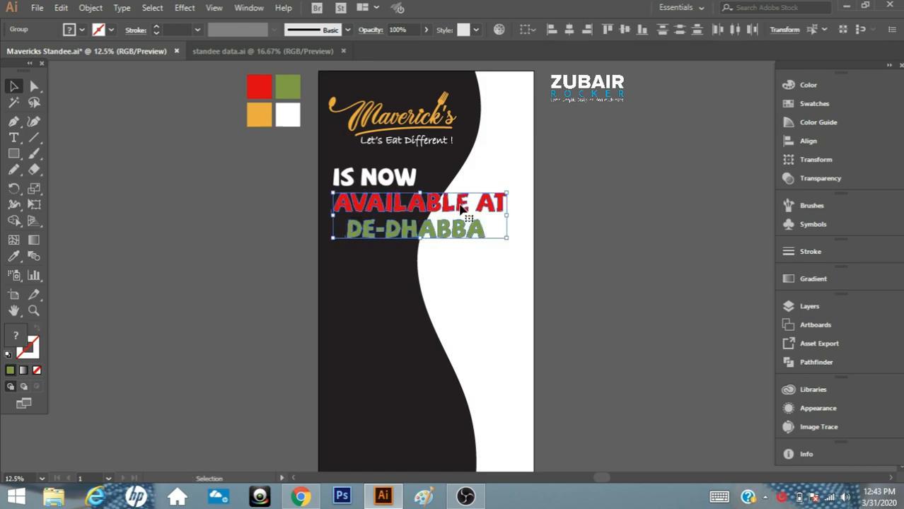
pyautogui.click(569, 30)
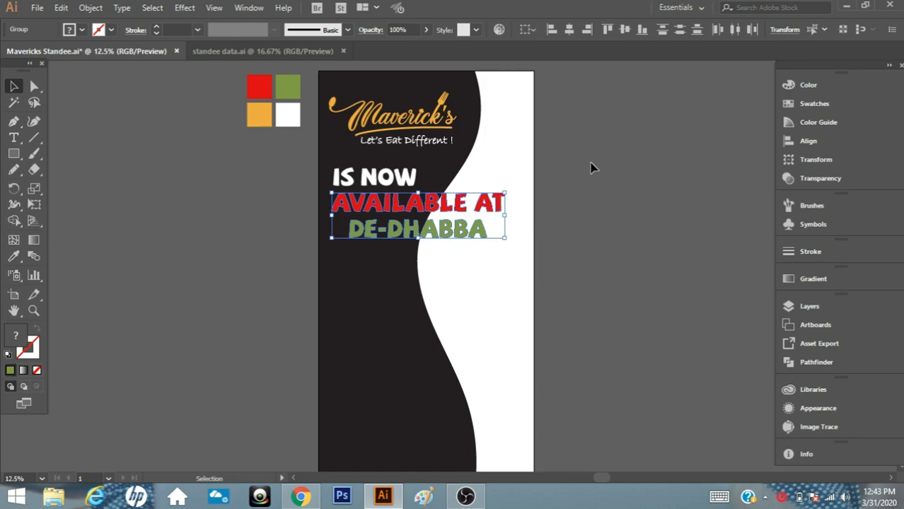
pyautogui.click(591, 169)
# Step: Enlarge the DE-DHABBA and AVAILABLE AT lines slightly
pyautogui.click(484, 235)
pyautogui.moveTo(489, 239); pyautogui.dragTo(495, 243)
pyautogui.click(567, 253)
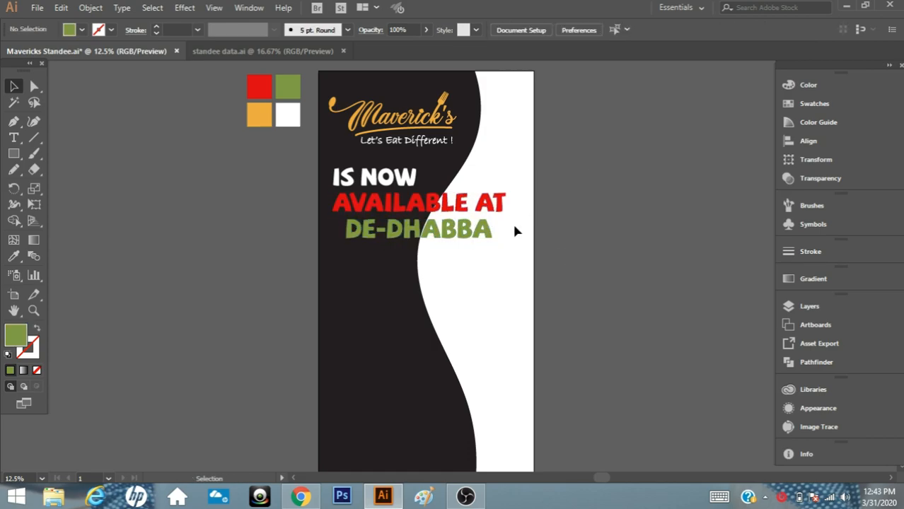
pyautogui.click(500, 206)
pyautogui.moveTo(508, 213); pyautogui.dragTo(473, 247)
pyautogui.click(546, 235)
# Step: Nudge all three headline lines up closer to the logo
pyautogui.hotkey('ctrl', 'g')
pyautogui.keyDown('shift'); pyautogui.click(412, 181); pyautogui.keyUp('shift')
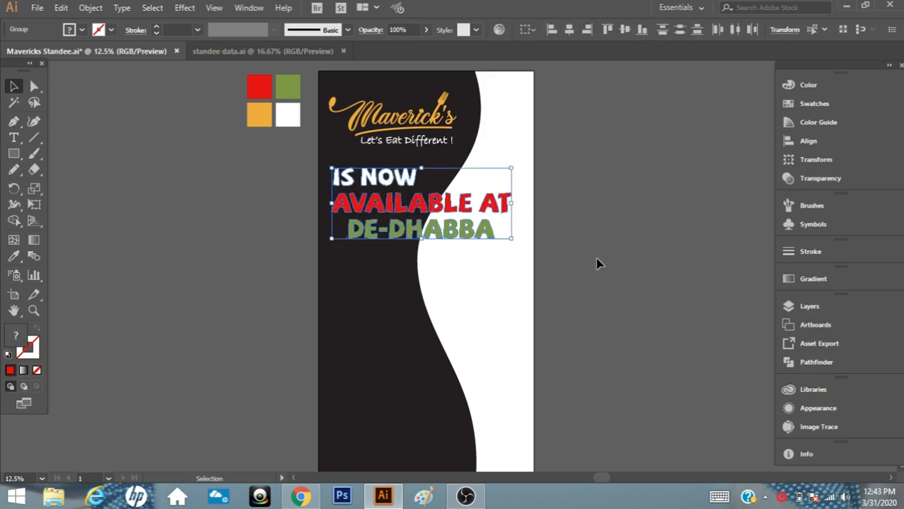
pyautogui.press('Up')
pyautogui.press('Up')
pyautogui.press('Up')
pyautogui.press('Up')
pyautogui.press('Up')
pyautogui.press('Up')
pyautogui.press('Up')
pyautogui.press('Up')
pyautogui.press('Up')
pyautogui.press('Up')
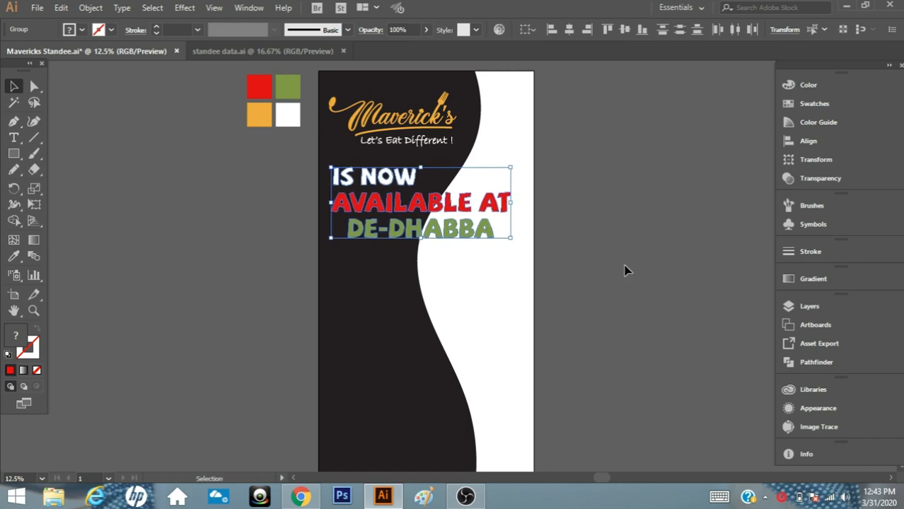
pyautogui.press('Up')
pyautogui.press('Up')
pyautogui.press('Up')
pyautogui.click(625, 270)
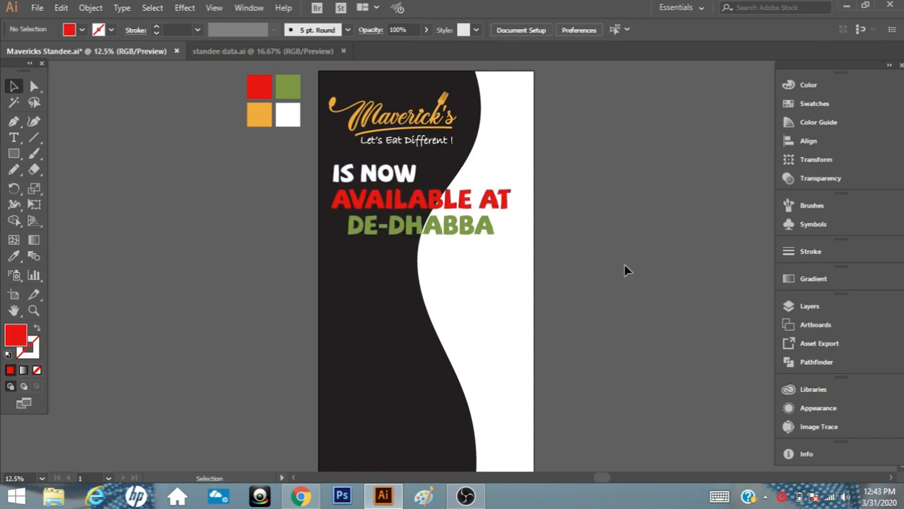
# Step: Draw a 25 in circle with the Ellipse tool and place it below DE-DHABBA, overlapping the wavy edge
pyautogui.scroll(-2, 625, 271)
pyautogui.moveTo(13, 153); pyautogui.dragTo(85, 186)
pyautogui.click(450, 260)
pyautogui.write('23')
pyautogui.press('Tab')
pyautogui.write('23')
pyautogui.press('Tab')
pyautogui.press('Return')
pyautogui.click(14, 86)
pyautogui.moveTo(566, 318); pyautogui.dragTo(455, 255)
# Step: Fill the large circle with white sampled from the artwork
pyautogui.click(13, 257)
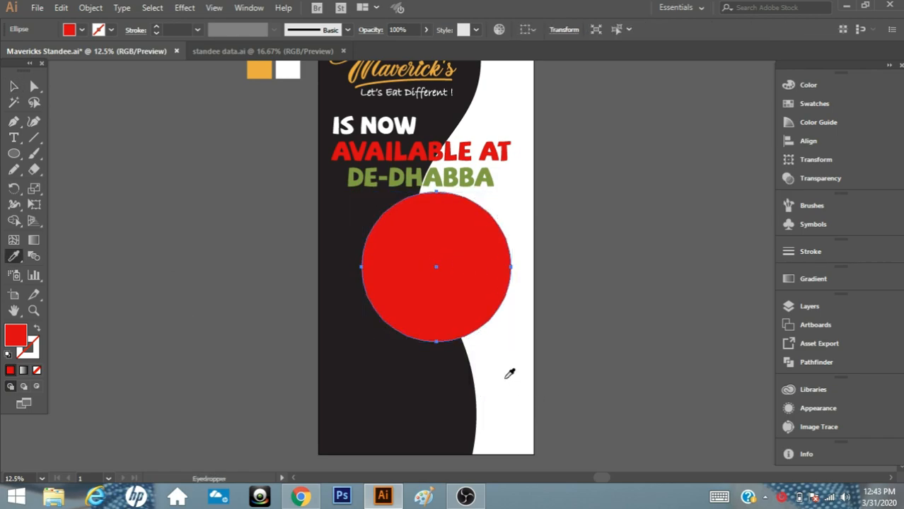
pyautogui.click(506, 379)
pyautogui.click(13, 85)
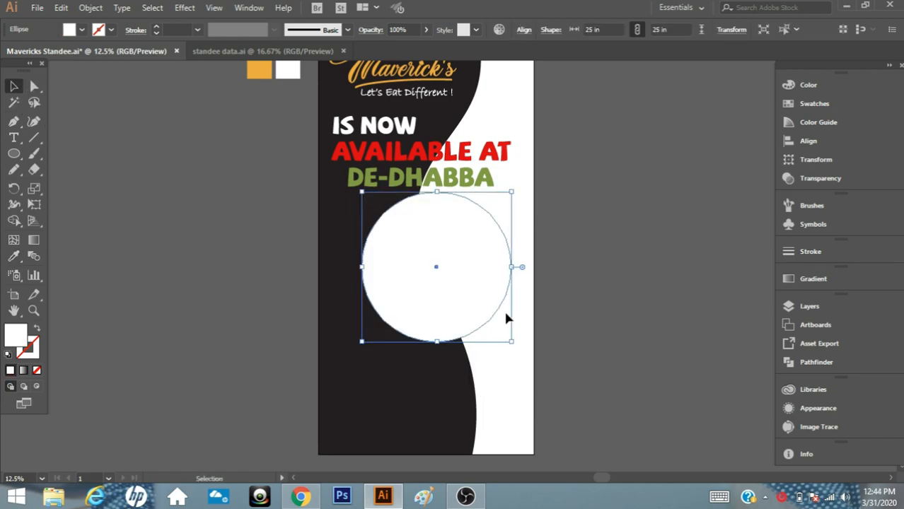
# Step: Add a slightly smaller concentric copy of the large circle and fill it with the green of DE-DHABBA
pyautogui.click(471, 283)
pyautogui.moveTo(512, 191); pyautogui.dragTo(506, 197)
pyautogui.click(12, 260)
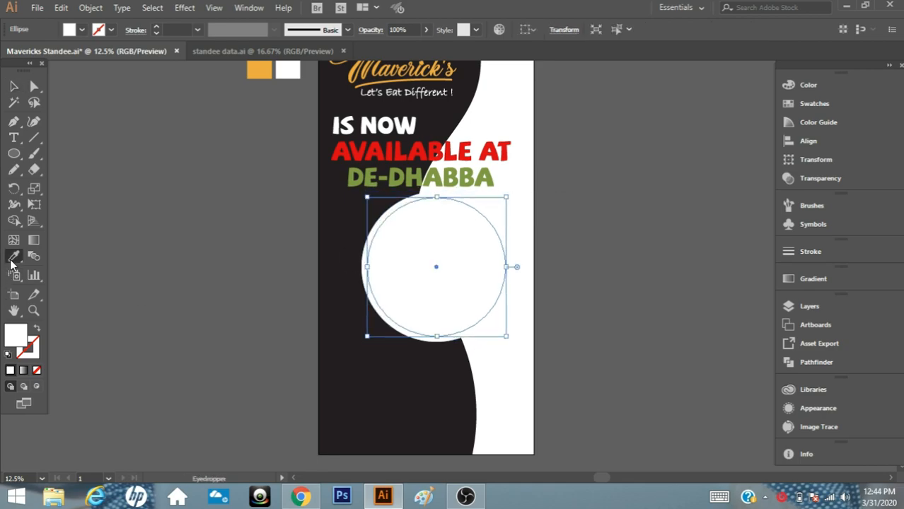
pyautogui.click(489, 176)
pyautogui.click(14, 85)
pyautogui.click(166, 225)
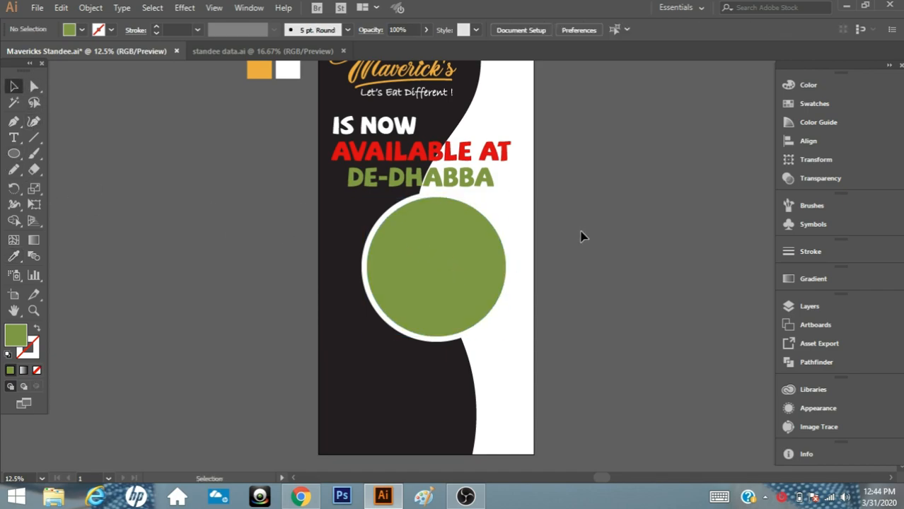
# Step: Draw a 6.8 by 6.8 in circle and place it on the black area below the large circle
pyautogui.click(12, 154)
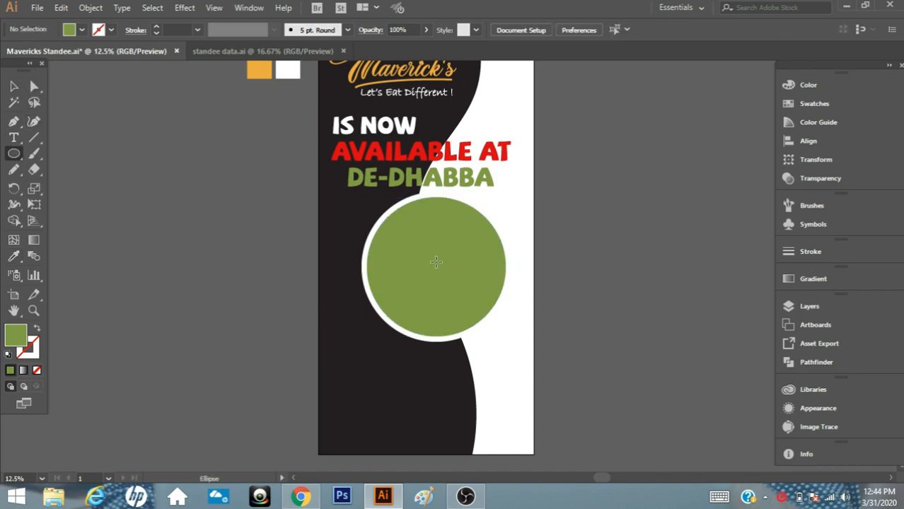
pyautogui.click(239, 316)
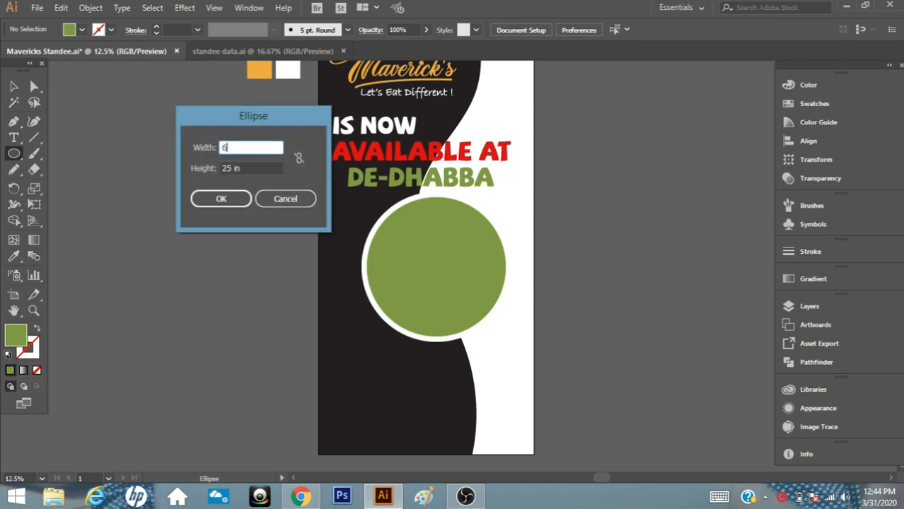
pyautogui.write('6.8')
pyautogui.press('Tab')
pyautogui.write('6.8')
pyautogui.click(219, 199)
pyautogui.press('v')
pyautogui.moveTo(264, 342); pyautogui.dragTo(366, 377)
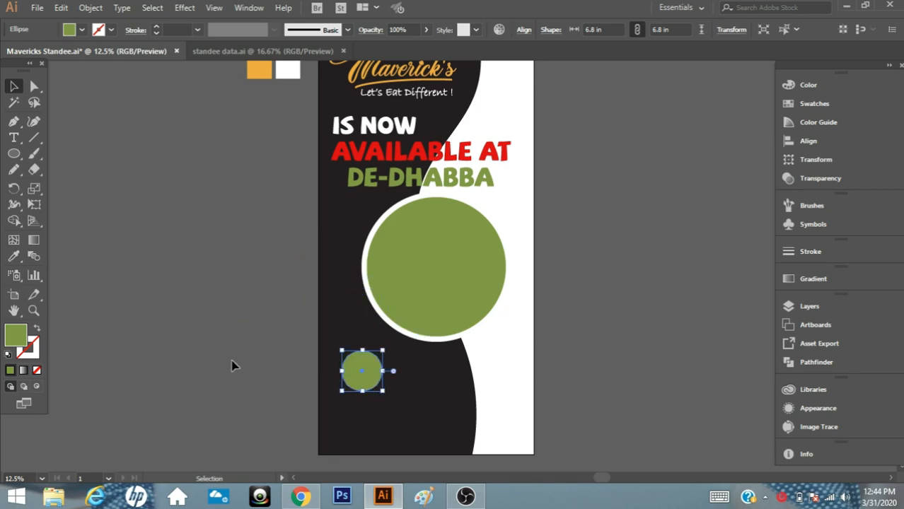
# Step: Fill the small circle white and add a slightly smaller green circle inside it to form a ring
pyautogui.click(14, 256)
pyautogui.click(529, 225)
pyautogui.press('v')
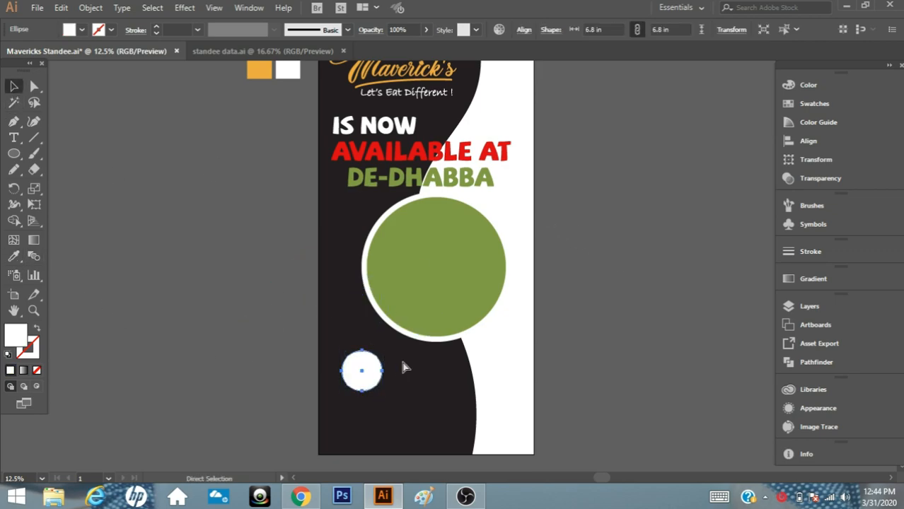
pyautogui.moveTo(383, 350); pyautogui.dragTo(382, 316)
pyautogui.press('i')
pyautogui.click(400, 253)
pyautogui.click(14, 86)
# Step: Arrange four copies of the white-ringed small green circle along the large circle's left edge
pyautogui.moveTo(381, 316); pyautogui.dragTo(413, 338)
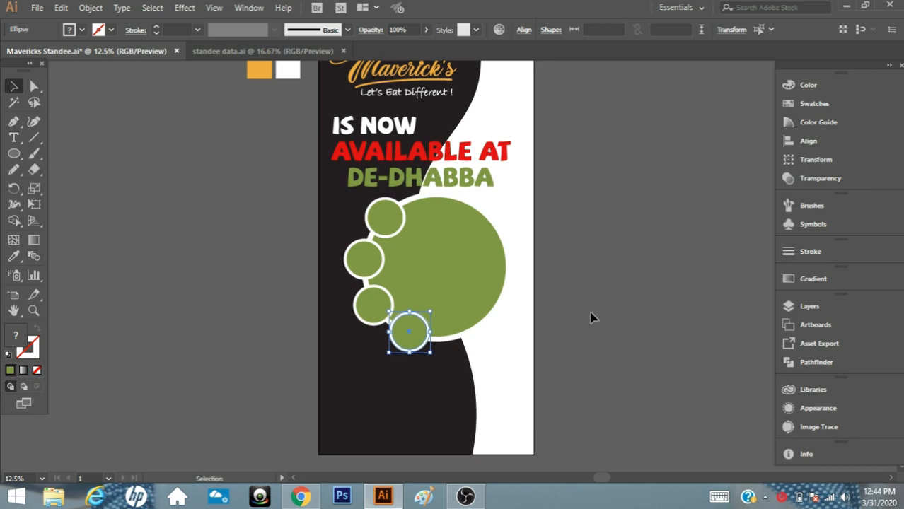
# Step: Nudge the lowest white-ringed small circle slightly into its final position on the large circle's edge
pyautogui.click(593, 318)
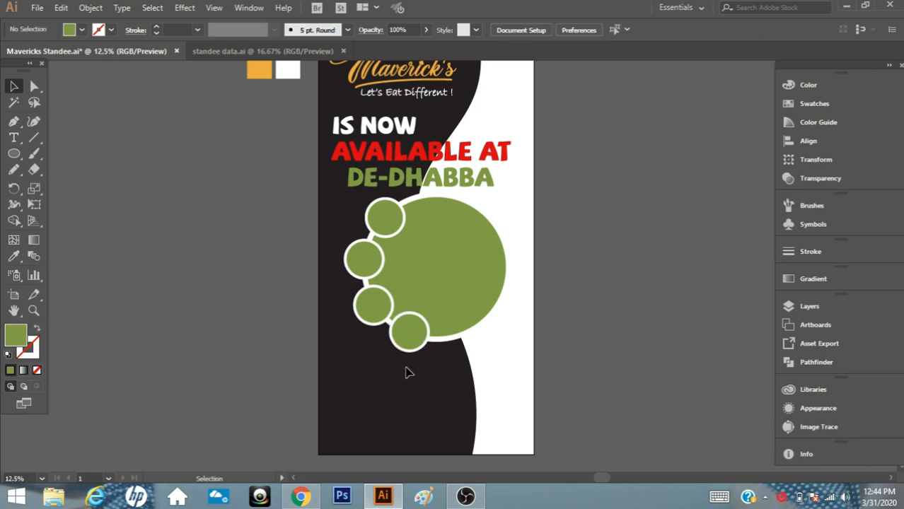
pyautogui.click(417, 346)
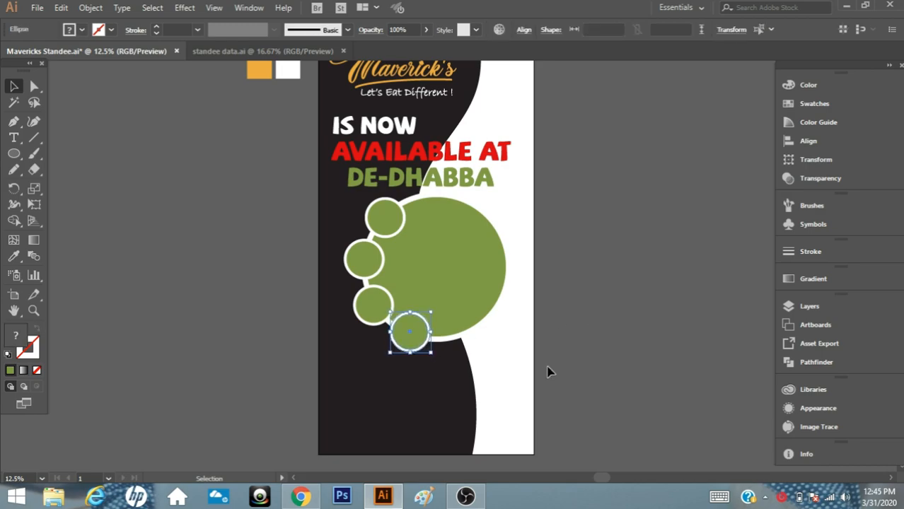
pyautogui.click(548, 372)
pyautogui.scroll(-1, 499, 264)
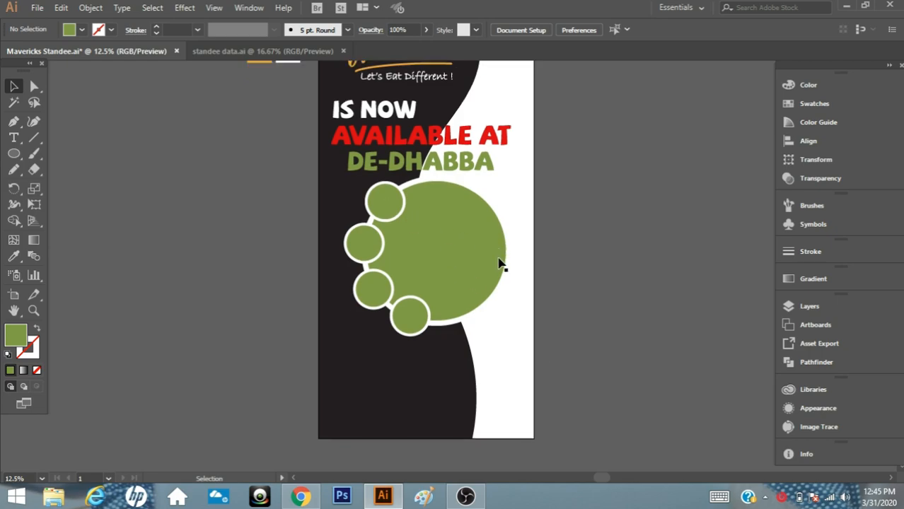
# Step: Copy the breakfast plate photo from standee data.ai into the standee and enlarge it over the large circle
pyautogui.click(296, 52)
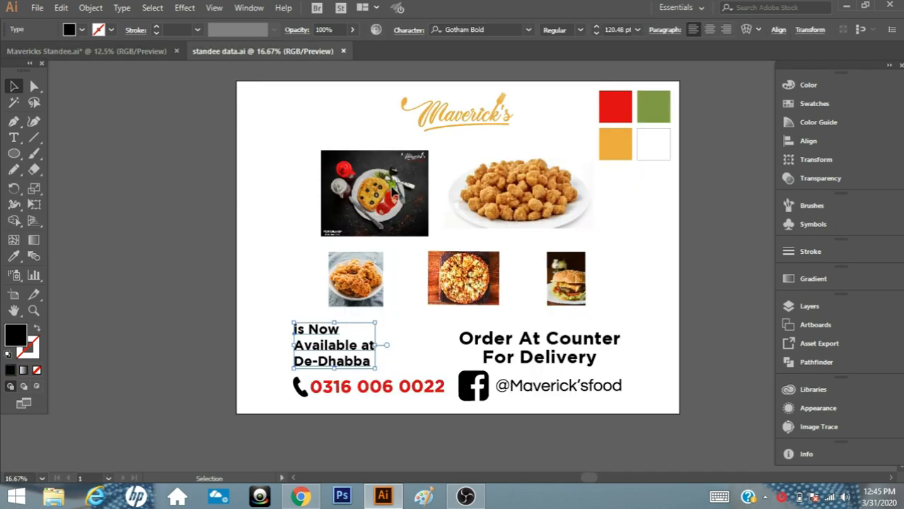
pyautogui.click(394, 193)
pyautogui.click(157, 54)
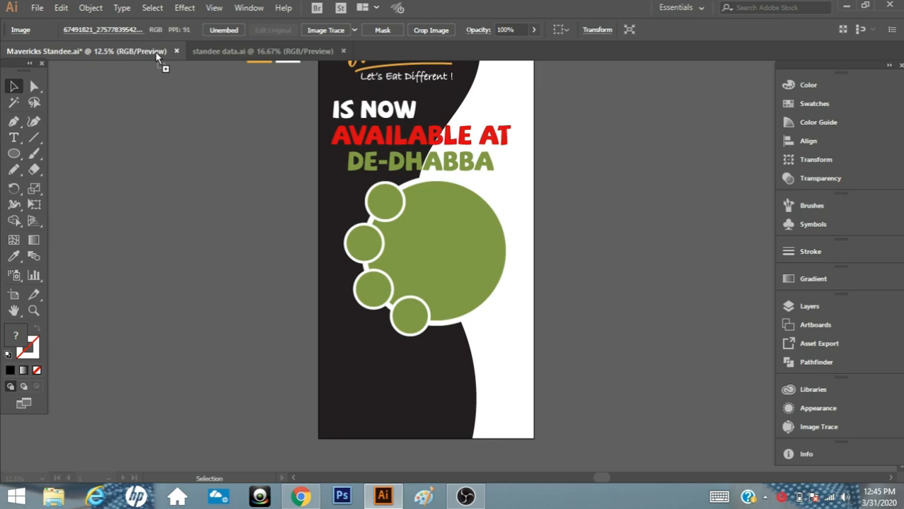
pyautogui.moveTo(603, 264); pyautogui.dragTo(441, 268)
pyautogui.click(480, 211)
pyautogui.click(663, 289)
pyautogui.moveTo(533, 340); pyautogui.dragTo(556, 361)
# Step: Send the breakfast plate photo behind the circles and clip it to the large green circle with a clipping mask
pyautogui.click(90, 7)
pyautogui.moveTo(323, 19)
pyautogui.click(371, 51)
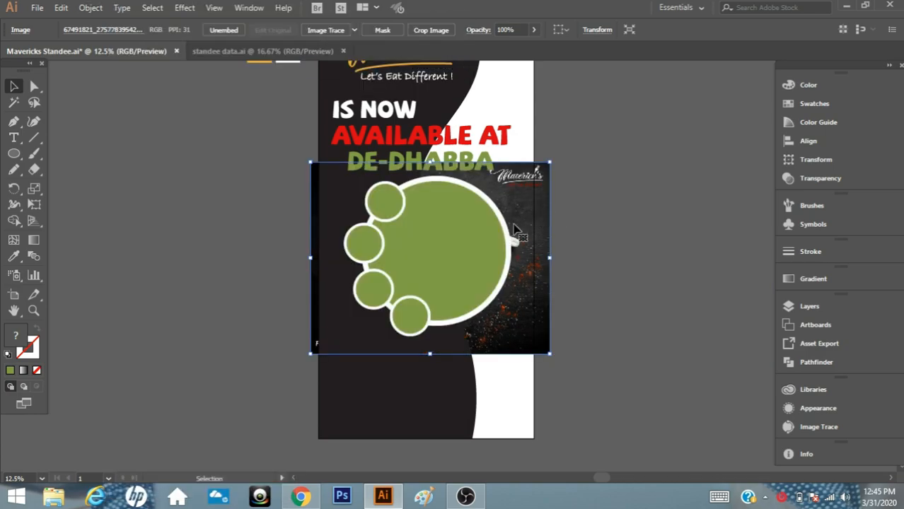
pyautogui.keyDown('shift'); pyautogui.click(468, 234); pyautogui.keyUp('shift')
pyautogui.rightClick(468, 234)
pyautogui.click(529, 323)
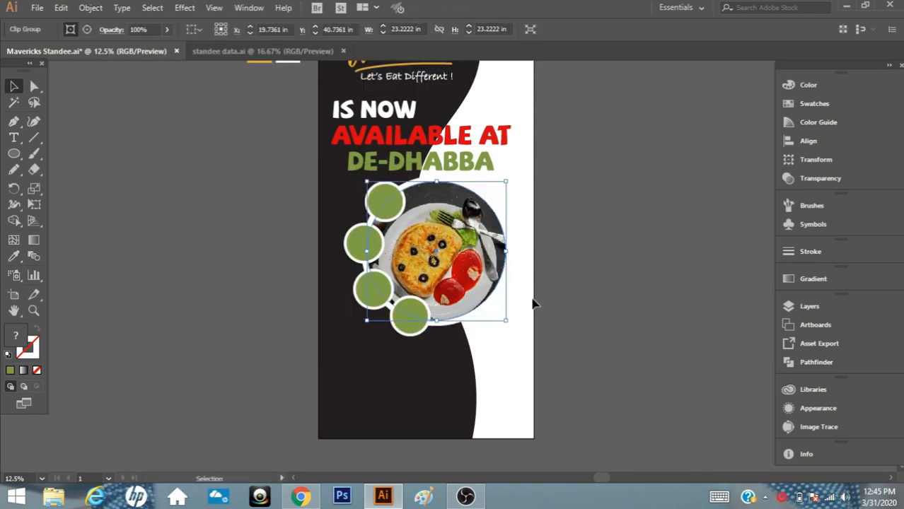
# Step: Scale down the plate photo inside its circular mask and reposition it so the whole plate fits the frame
pyautogui.doubleClick(467, 266)
pyautogui.moveTo(455, 257)
pyautogui.mouseDown()
pyautogui.moveTo(449, 250)
pyautogui.moveTo(459, 249)
pyautogui.mouseUp()
pyautogui.moveTo(556, 347); pyautogui.dragTo(540, 333)
pyautogui.moveTo(469, 267); pyautogui.dragTo(464, 267)
pyautogui.moveTo(462, 267); pyautogui.dragTo(474, 252)
pyautogui.moveTo(509, 269); pyautogui.dragTo(508, 269)
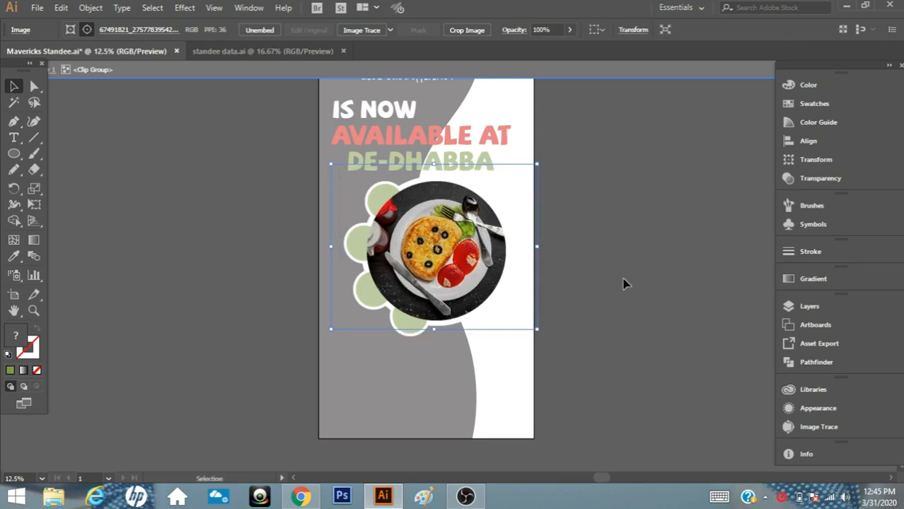
pyautogui.moveTo(448, 240); pyautogui.dragTo(452, 245)
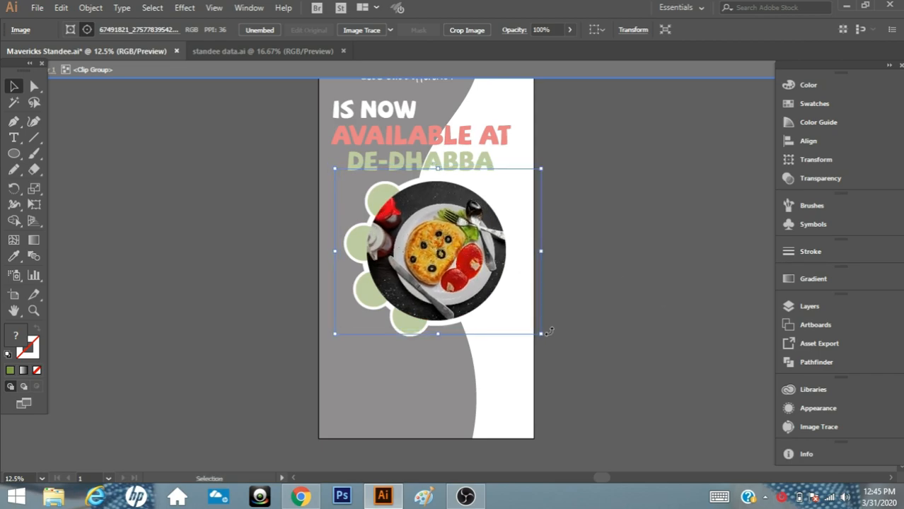
pyautogui.hotkey('ctrl', 'z')
pyautogui.doubleClick(609, 286)
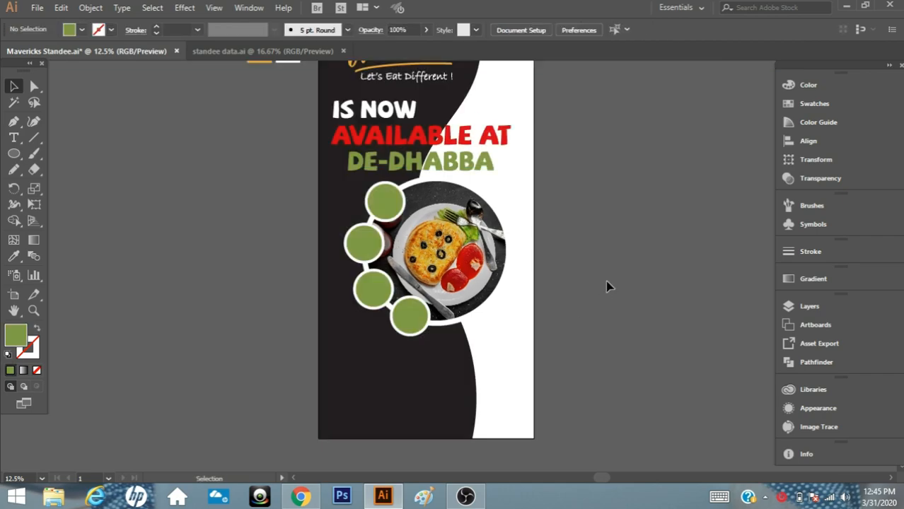
# Step: Copy the fried chicken, pizza and burger photos from standee data.ai into the standee and enlarge them below the circles
pyautogui.click(293, 54)
pyautogui.click(374, 291)
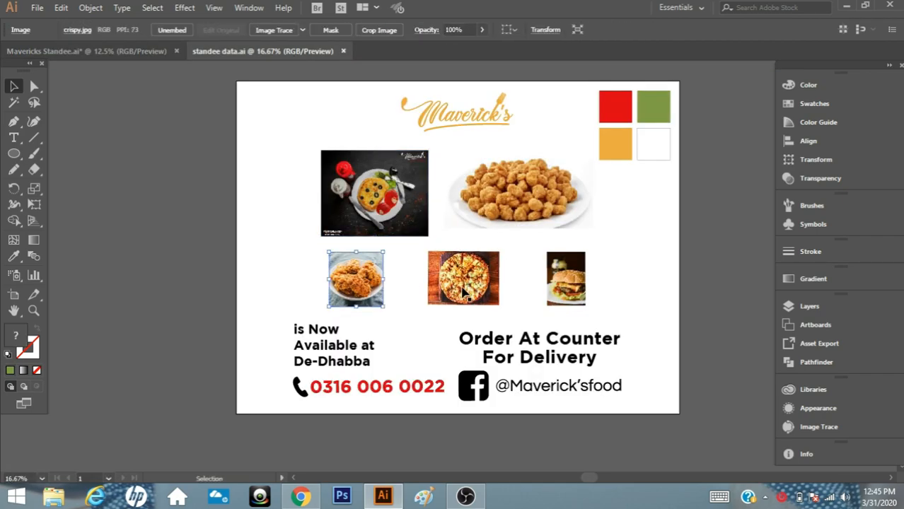
pyautogui.keyDown('shift'); pyautogui.click(465, 295); pyautogui.keyUp('shift')
pyautogui.keyDown('shift'); pyautogui.click(559, 276); pyautogui.keyUp('shift')
pyautogui.moveTo(464, 273); pyautogui.dragTo(400, 286)
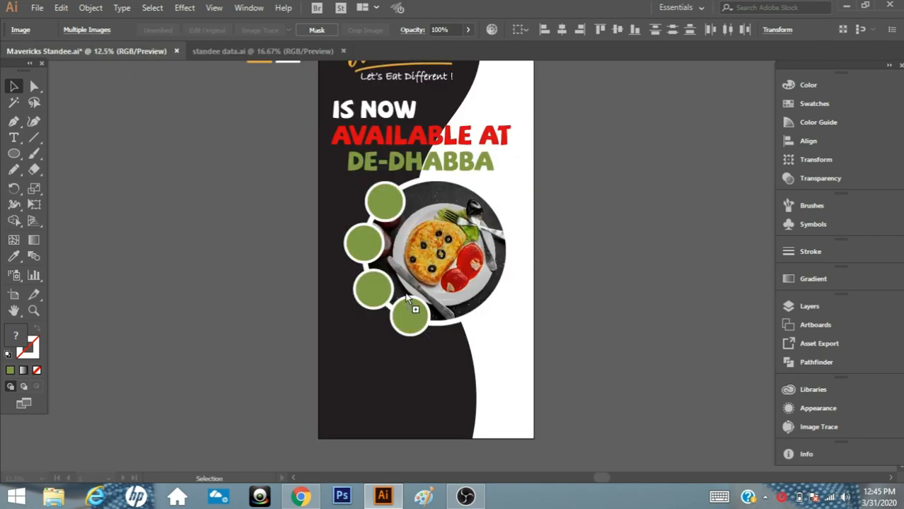
pyautogui.moveTo(477, 407); pyautogui.dragTo(461, 399)
pyautogui.moveTo(542, 416); pyautogui.dragTo(596, 429)
pyautogui.click(289, 410)
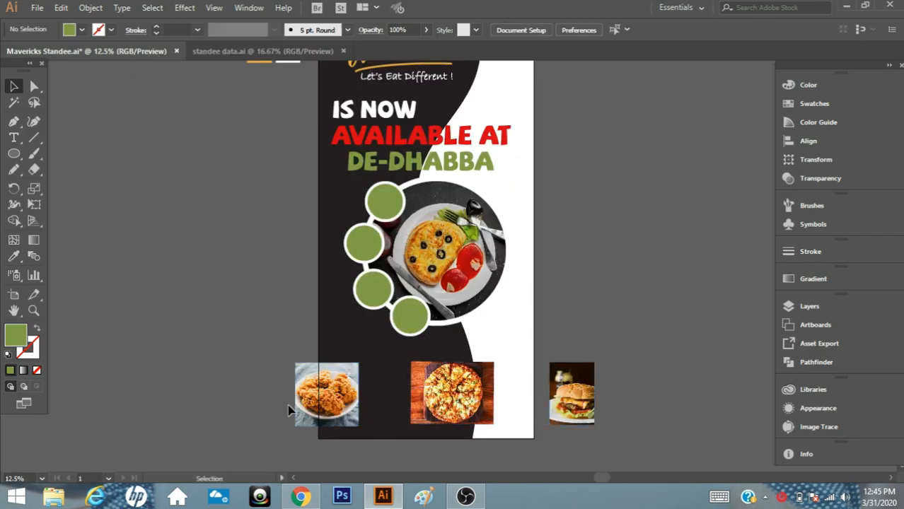
# Step: Move the burger photo onto the topmost small circle, send it to the back and clip it to the green circle
pyautogui.click(573, 404)
pyautogui.moveTo(275, 232); pyautogui.dragTo(389, 215)
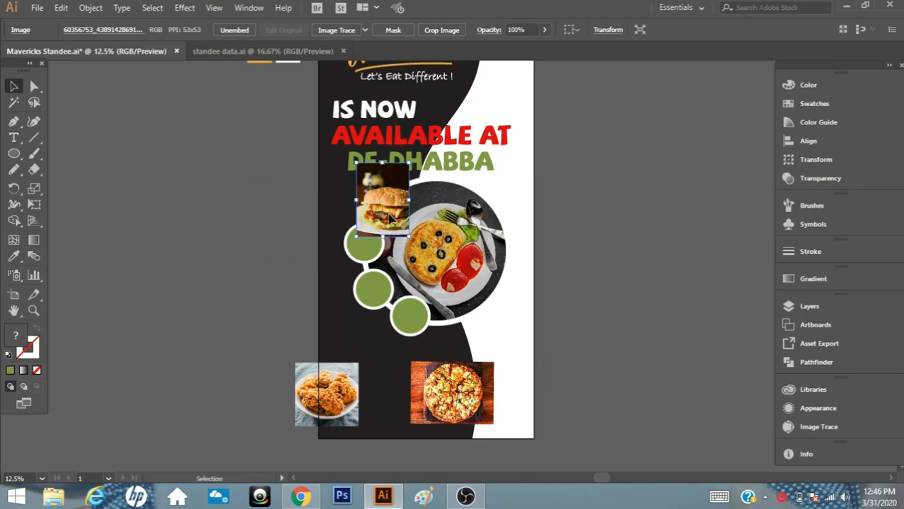
pyautogui.click(91, 7)
pyautogui.moveTo(202, 26)
pyautogui.click(343, 66)
pyautogui.keyDown('shift'); pyautogui.click(387, 204); pyautogui.keyUp('shift')
pyautogui.rightClick(386, 204)
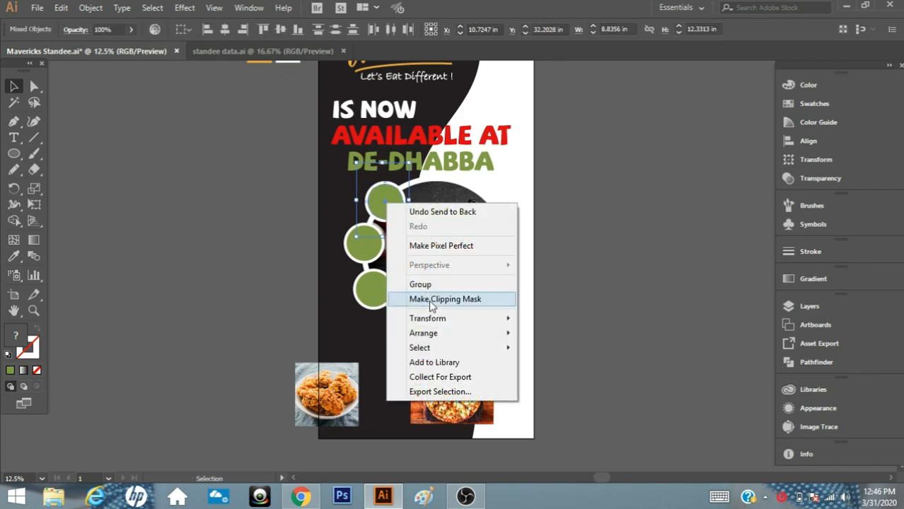
pyautogui.click(433, 300)
pyautogui.click(617, 275)
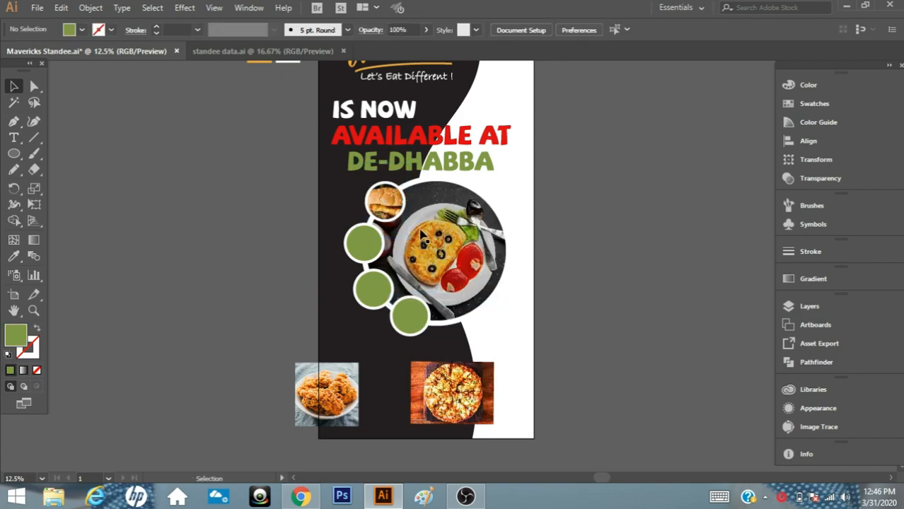
# Step: Scale down the burger photo slightly inside its circular mask
pyautogui.doubleClick(389, 203)
pyautogui.moveTo(410, 235); pyautogui.dragTo(408, 233)
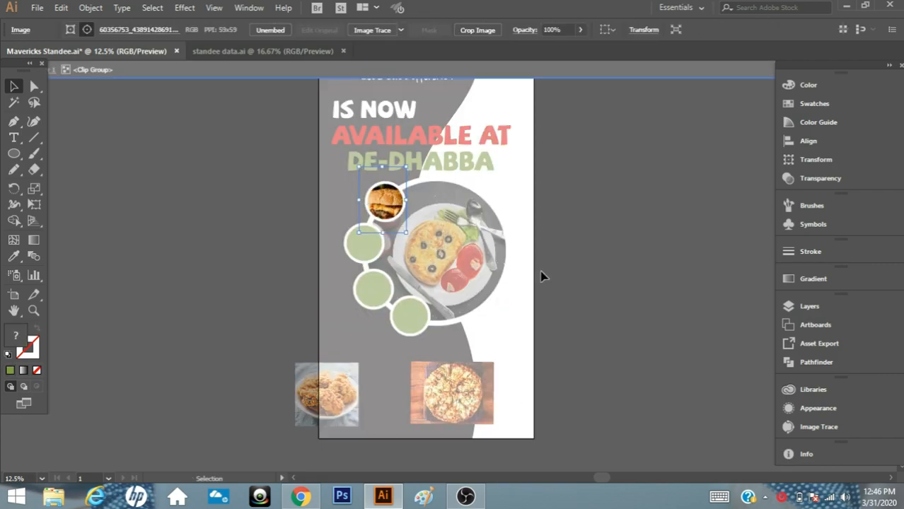
pyautogui.doubleClick(603, 294)
# Step: Move the pizza photo onto the second small circle, send it to the back and clip it to the green circle
pyautogui.click(469, 402)
pyautogui.moveTo(387, 252); pyautogui.dragTo(378, 245)
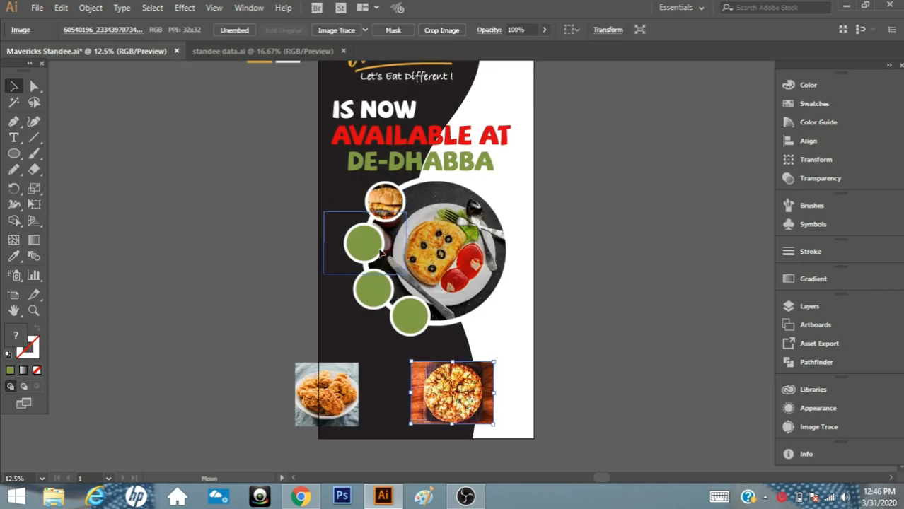
pyautogui.click(90, 7)
pyautogui.moveTo(113, 26)
pyautogui.click(337, 65)
pyautogui.keyDown('shift'); pyautogui.click(364, 242); pyautogui.keyUp('shift')
pyautogui.rightClick(363, 242)
pyautogui.click(418, 284)
pyautogui.click(602, 296)
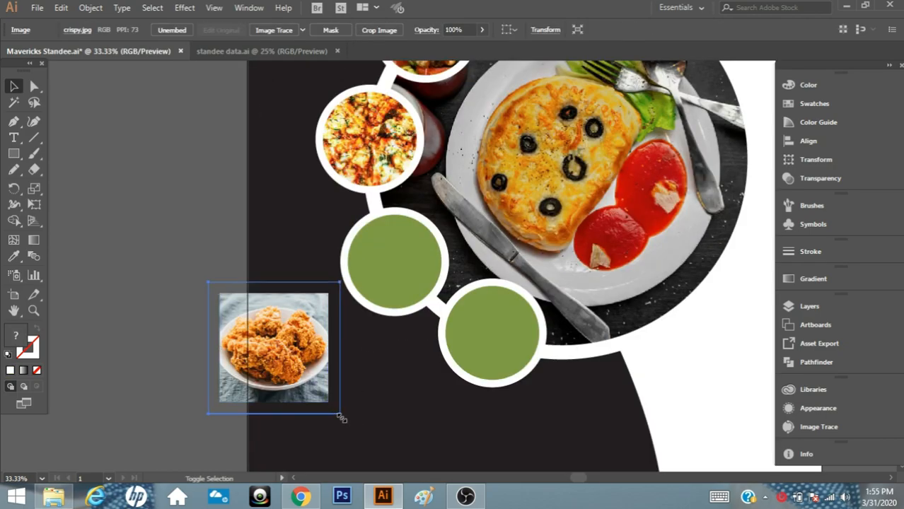
# Step: Enlarge the fried chicken photo, send it to the back over the third small circle and clip it to that circle
pyautogui.moveTo(338, 413); pyautogui.dragTo(342, 410)
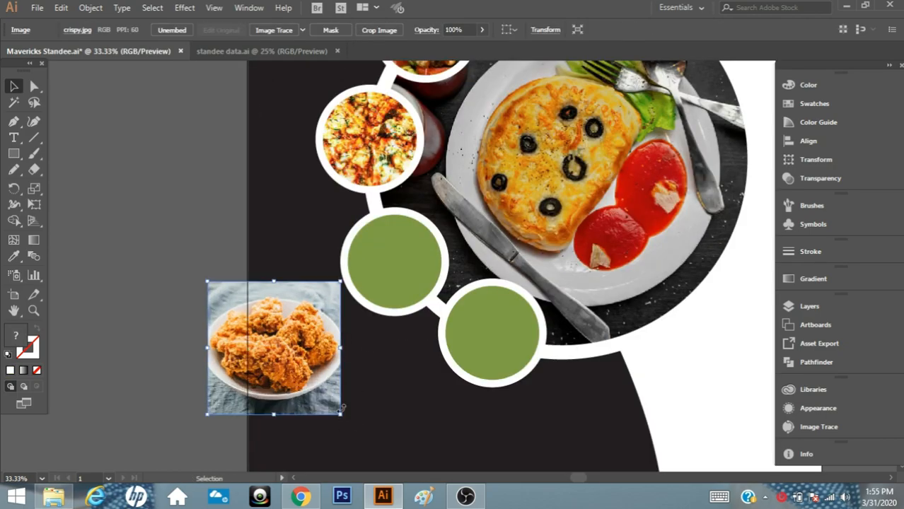
pyautogui.click(91, 8)
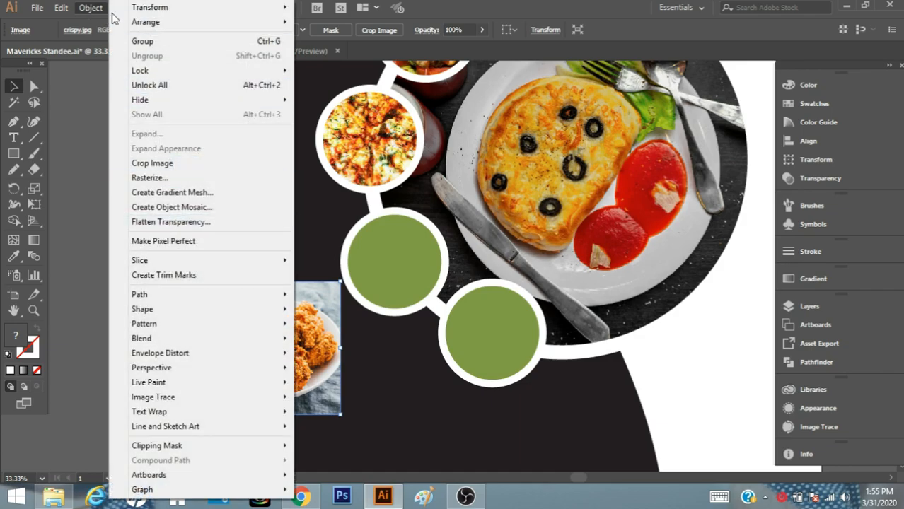
pyautogui.moveTo(145, 22)
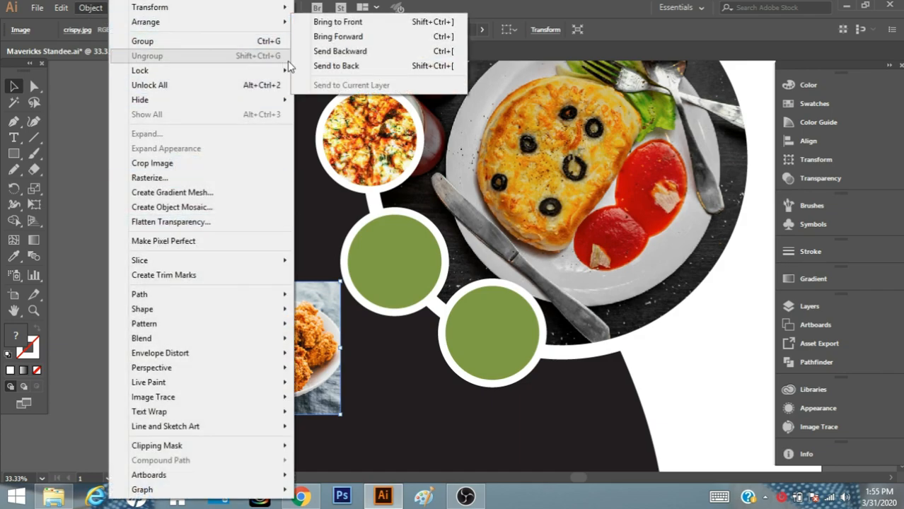
pyautogui.click(336, 66)
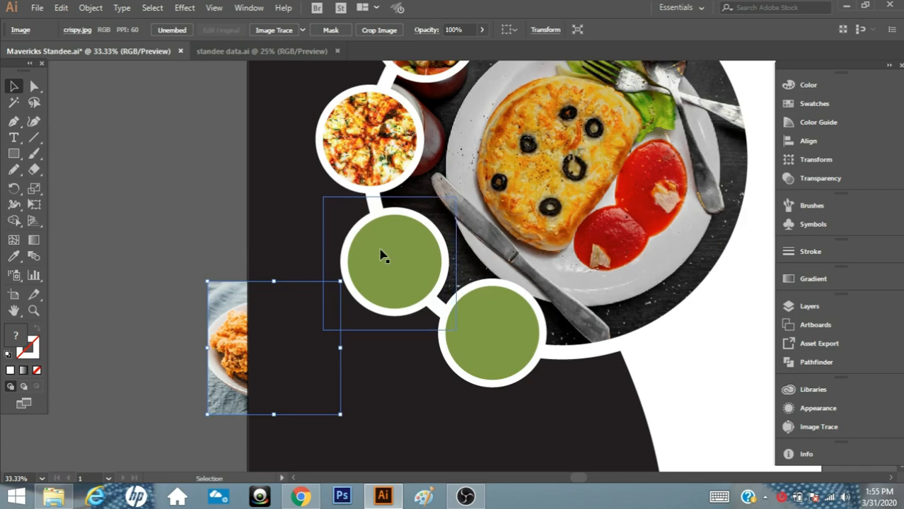
pyautogui.keyDown('shift'); pyautogui.click(401, 256); pyautogui.keyUp('shift')
pyautogui.rightClick(400, 253)
pyautogui.click(511, 348)
# Step: Scale down the fried chicken photo slightly inside its circular mask
pyautogui.doubleClick(417, 291)
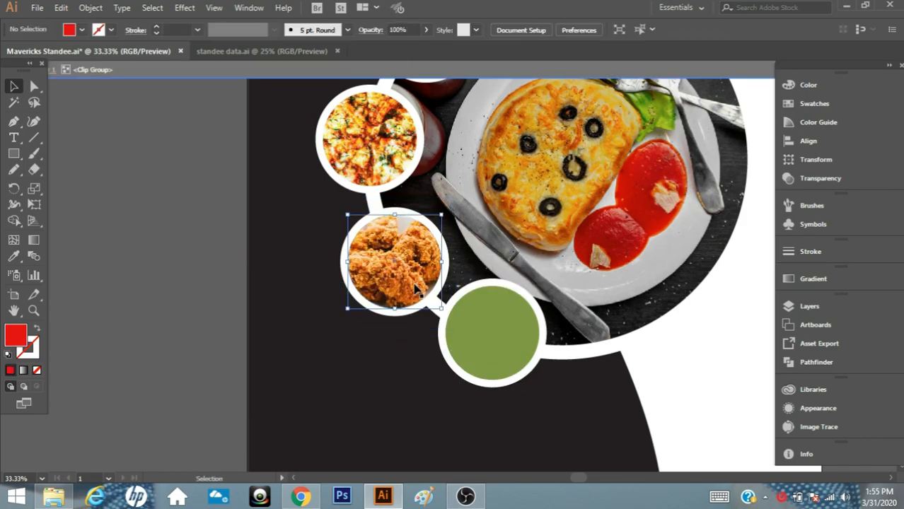
pyautogui.moveTo(452, 324); pyautogui.dragTo(449, 323)
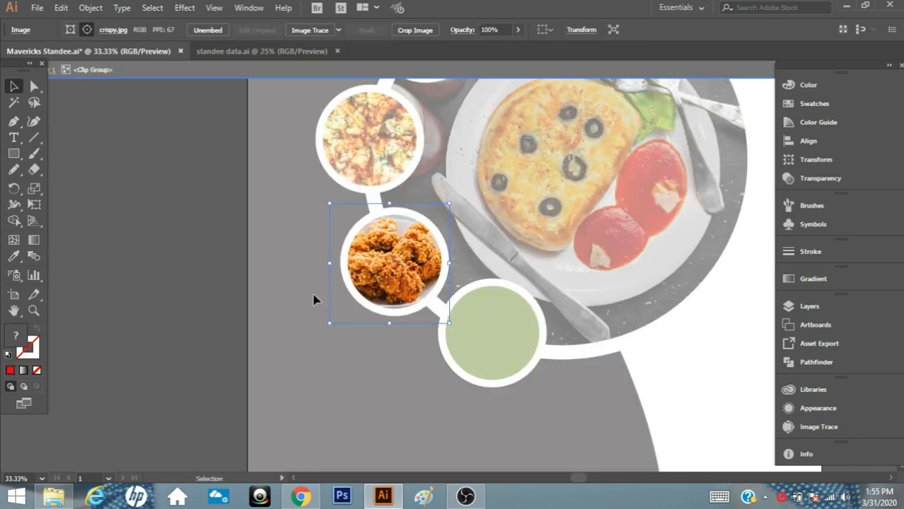
pyautogui.doubleClick(200, 282)
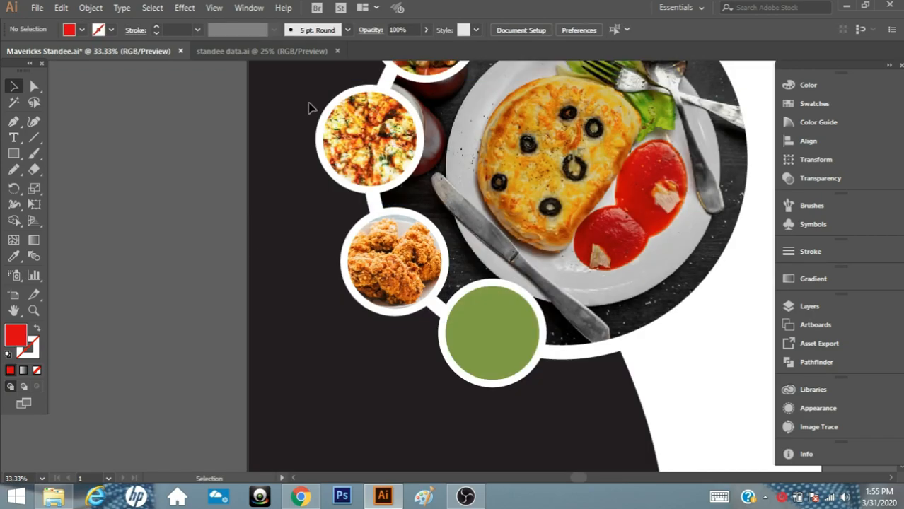
# Step: Copy the popcorn chicken photo from standee data.ai into the standee and place it over the lowest small circle
pyautogui.click(285, 53)
pyautogui.moveTo(470, 215); pyautogui.dragTo(161, 64)
pyautogui.moveTo(399, 385); pyautogui.dragTo(502, 347)
# Step: Send the popcorn chicken photo to the back, clip it to the lowest green circle and adjust its size inside the mask
pyautogui.click(91, 7)
pyautogui.moveTo(163, 22)
pyautogui.click(382, 66)
pyautogui.hscroll(5, 897, 482)
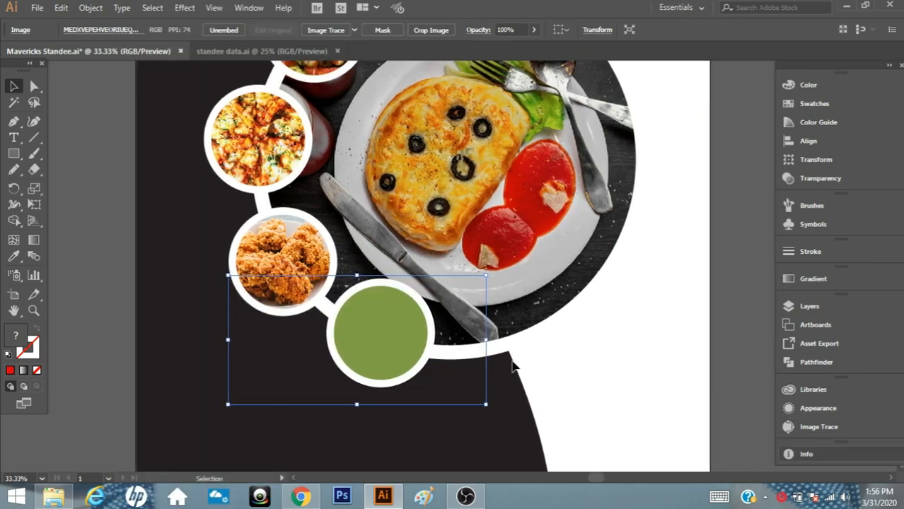
pyautogui.keyDown('shift'); pyautogui.click(388, 339); pyautogui.keyUp('shift')
pyautogui.rightClick(388, 339)
pyautogui.click(445, 236)
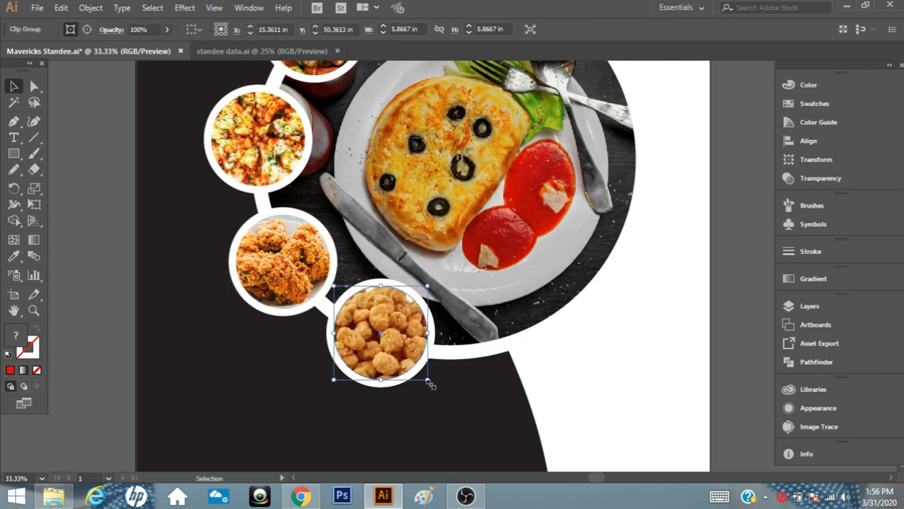
pyautogui.doubleClick(401, 350)
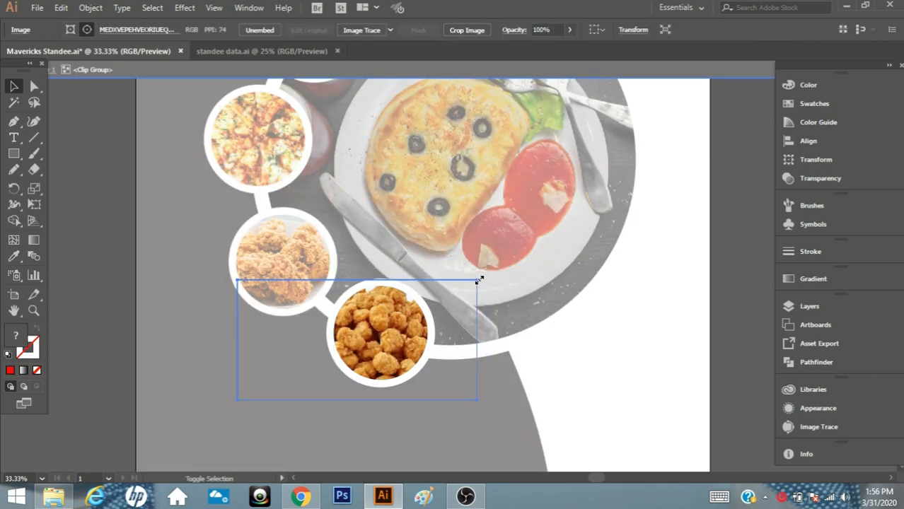
pyautogui.doubleClick(641, 339)
# Step: Review the whole standee layout with the food photos in the circular frames
pyautogui.click(33, 310)
pyautogui.keyDown('alt'); pyautogui.click(501, 344); pyautogui.keyUp('alt')
pyautogui.keyDown('alt'); pyautogui.click(452, 264); pyautogui.keyUp('alt')
pyautogui.click(426, 258)
pyautogui.scroll(-3, 459, 283)
pyautogui.scroll(4, 455, 281)
pyautogui.keyDown('alt'); pyautogui.click(430, 239); pyautogui.keyUp('alt')
pyautogui.keyDown('alt'); pyautogui.click(454, 239); pyautogui.keyUp('alt')
pyautogui.scroll(4, 466, 248)
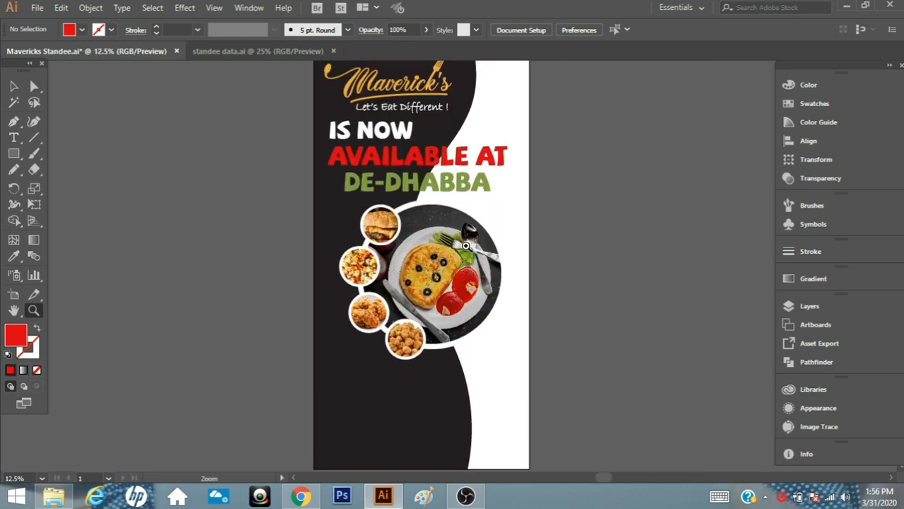
pyautogui.scroll(-1, 465, 246)
# Step: Copy the text "Order At Counter For Delivery" from standee data.ai to below the food circles and enlarge it to about 218 pt
pyautogui.click(261, 56)
pyautogui.scroll(-2, 264, 370)
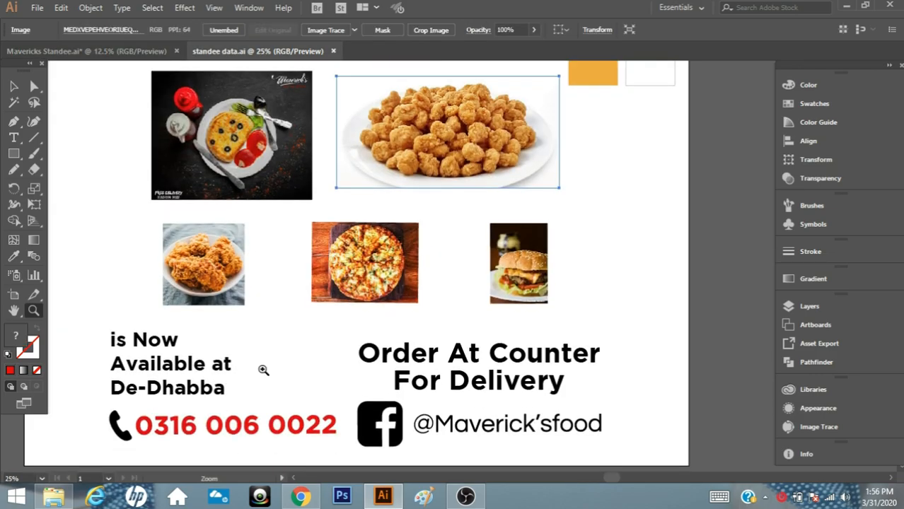
pyautogui.click(14, 87)
pyautogui.click(523, 374)
pyautogui.moveTo(509, 374); pyautogui.dragTo(495, 267)
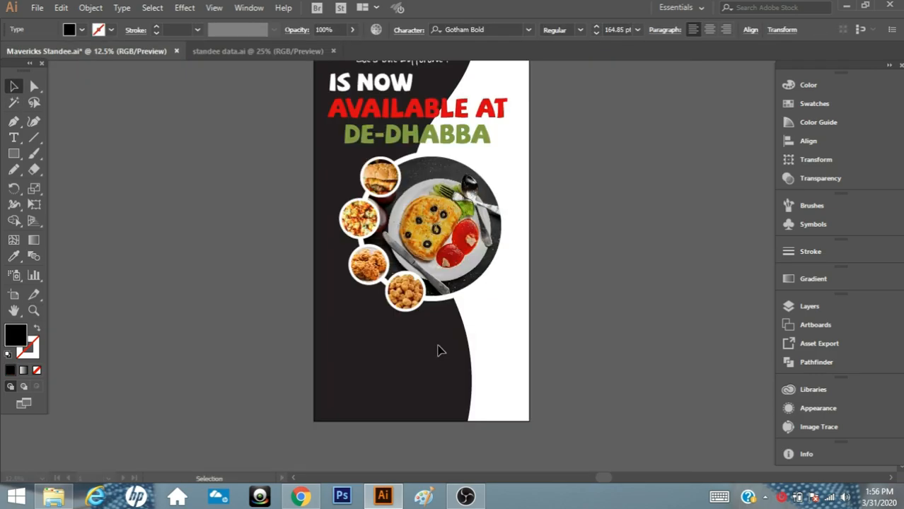
pyautogui.moveTo(439, 351); pyautogui.dragTo(439, 350)
pyautogui.moveTo(490, 364); pyautogui.dragTo(507, 381)
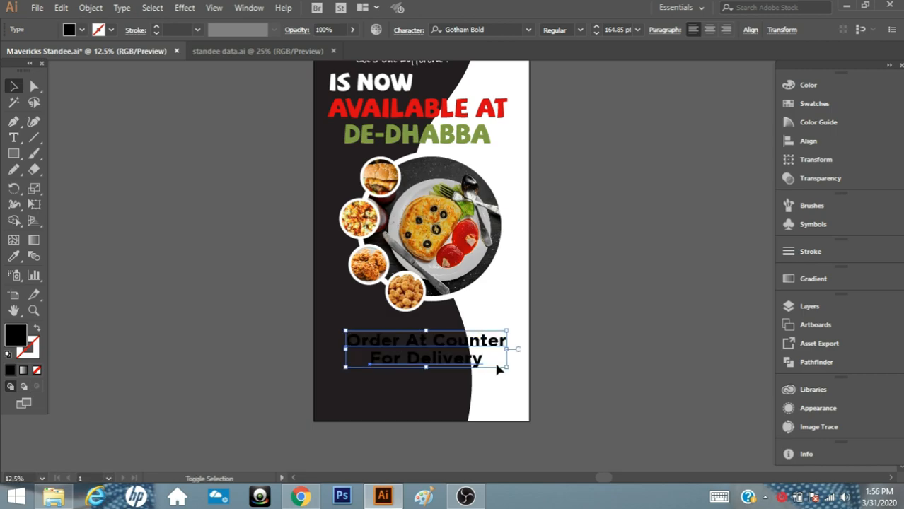
pyautogui.moveTo(478, 341); pyautogui.dragTo(470, 337)
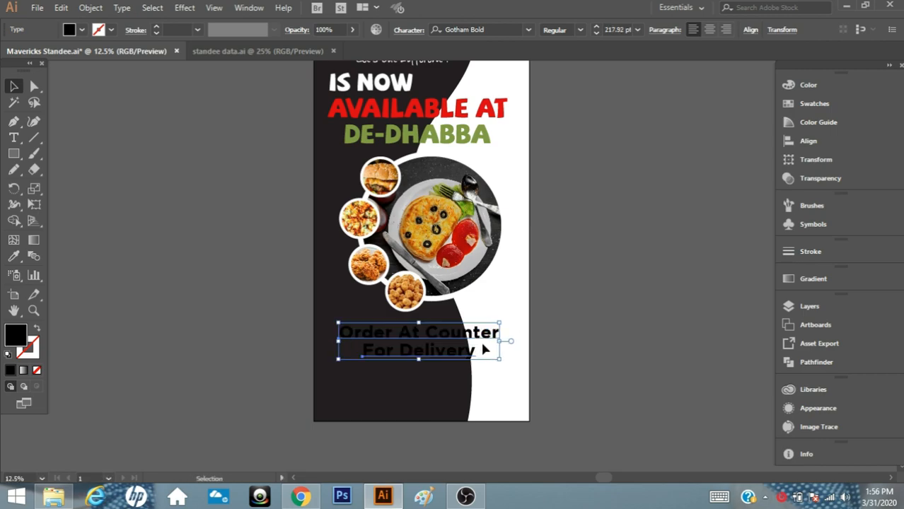
# Step: Set the "Order At Counter" line in the Saddlebag Black font and adjust its position and size below the food circles
pyautogui.rightClick(471, 360)
pyautogui.click(648, 370)
pyautogui.click(494, 338)
pyautogui.click(495, 29)
pyautogui.write('saf')
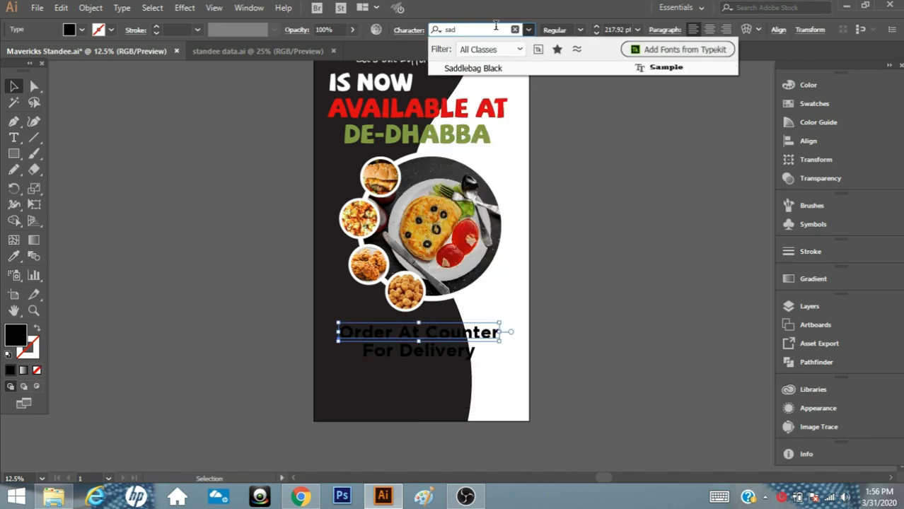
pyautogui.click(486, 70)
pyautogui.moveTo(506, 340); pyautogui.dragTo(515, 346)
pyautogui.scroll(1, 603, 328)
pyautogui.scroll(3, 596, 349)
pyautogui.scroll(-4, 596, 349)
pyautogui.click(589, 350)
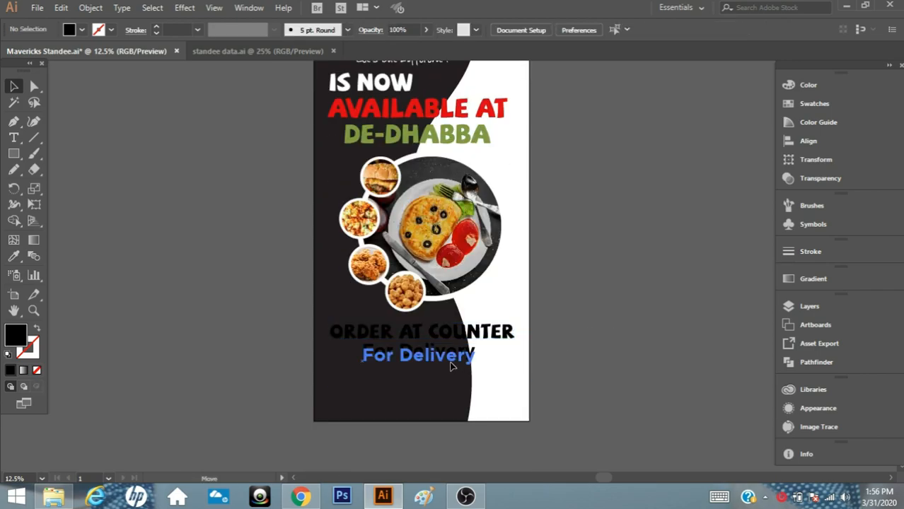
# Step: Move "For Delivery" down slightly, then outline the "Order At Counter" text and colour it with the logo's orange
pyautogui.click(453, 366)
pyautogui.rightClick(464, 334)
pyautogui.click(509, 170)
pyautogui.press('i')
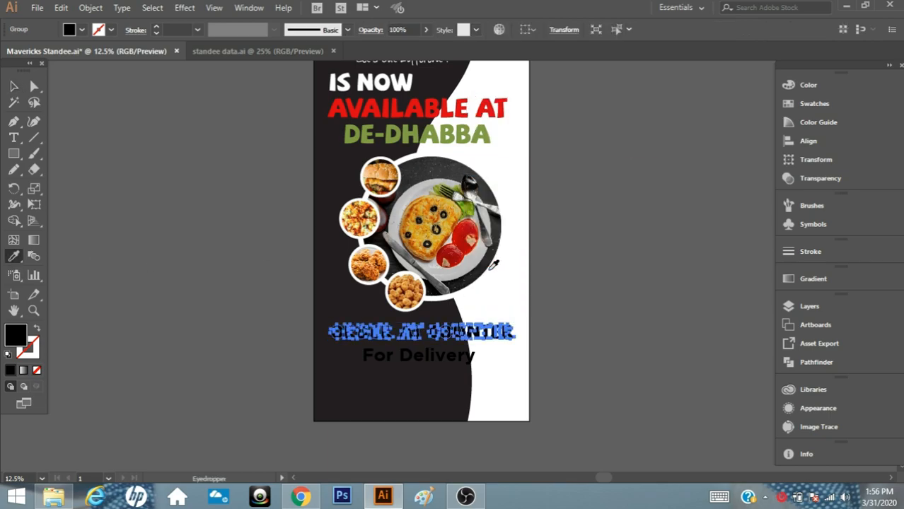
pyautogui.scroll(4, 491, 270)
pyautogui.click(418, 104)
pyautogui.click(14, 87)
pyautogui.scroll(-3, 632, 354)
pyautogui.click(630, 354)
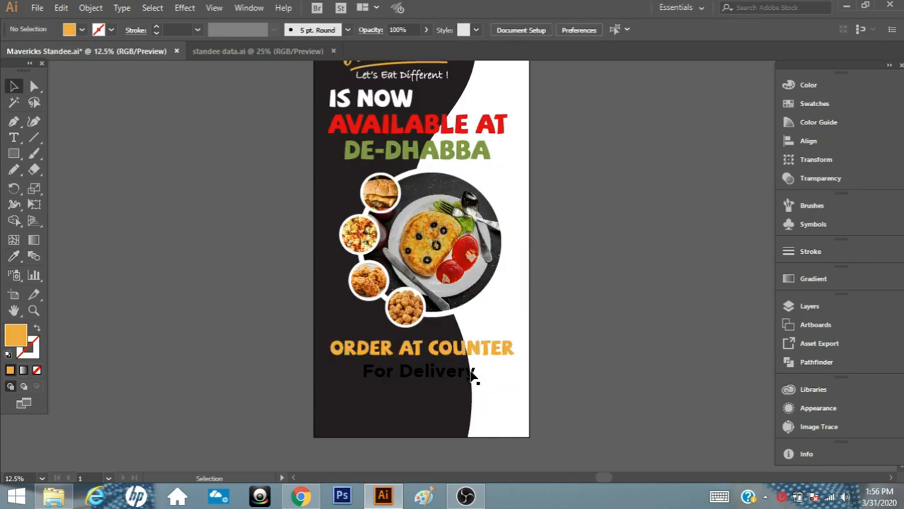
# Step: Change the "For Delivery" text to the Edo font and enlarge it to about 305 pt
pyautogui.click(471, 376)
pyautogui.click(471, 32)
pyautogui.write('edo')
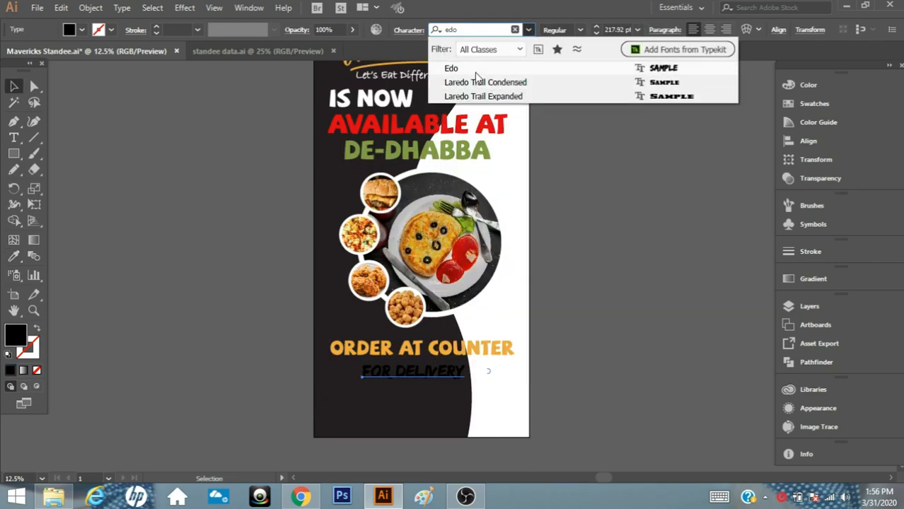
pyautogui.press('Return')
pyautogui.moveTo(467, 380); pyautogui.dragTo(495, 386)
# Step: Convert "For Delivery" to outlines and fill it with the green sampled from the DE-DHABBA headline
pyautogui.rightClick(472, 375)
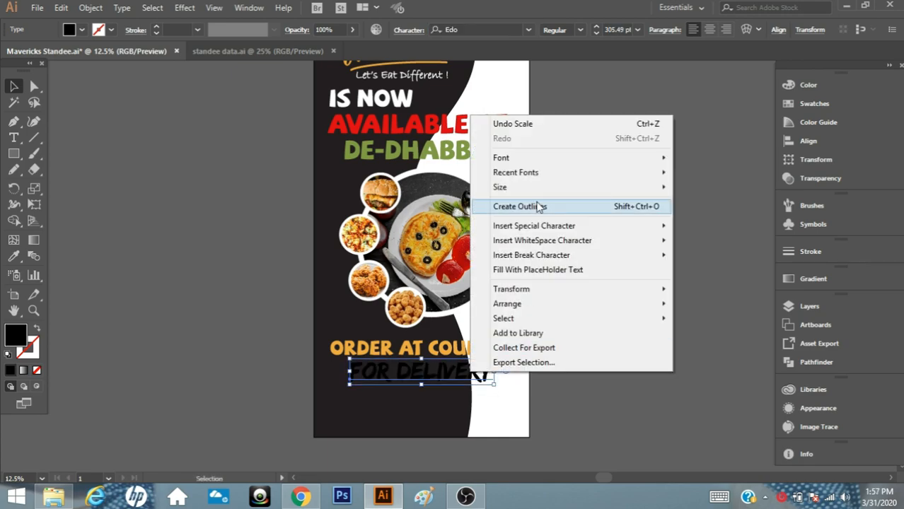
pyautogui.click(539, 206)
pyautogui.click(12, 257)
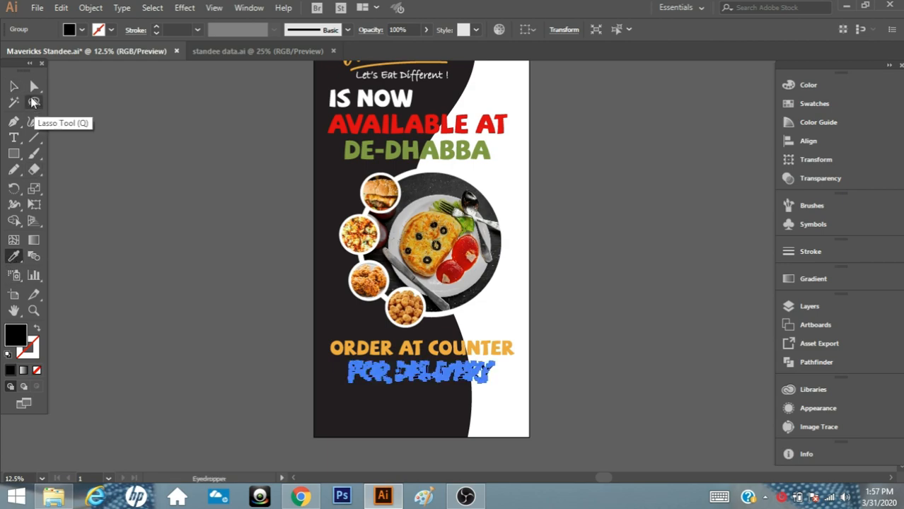
pyautogui.click(437, 144)
pyautogui.press('v')
pyautogui.click(554, 347)
pyautogui.click(385, 382)
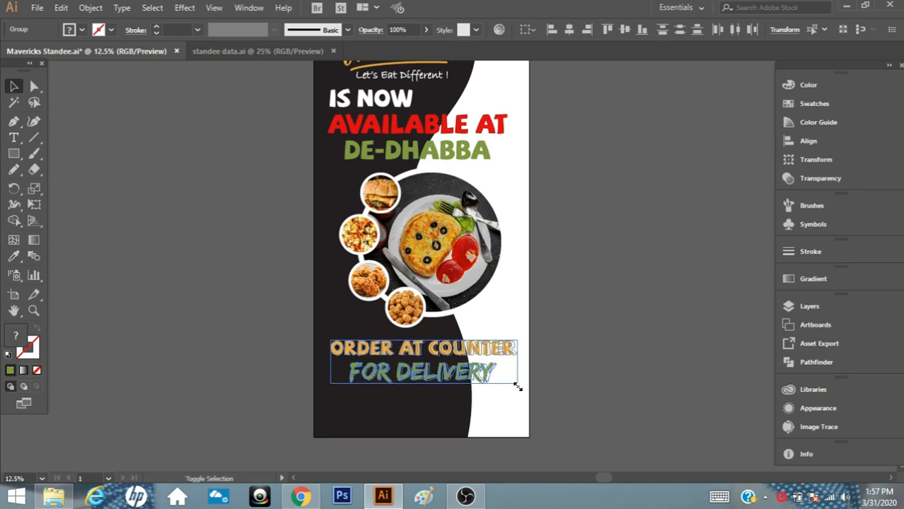
pyautogui.click(622, 400)
# Step: Copy the phone icon and number from standee data.ai into the standee and fit them below "For Delivery"
pyautogui.click(268, 51)
pyautogui.scroll(-1, 368, 406)
pyautogui.click(269, 419)
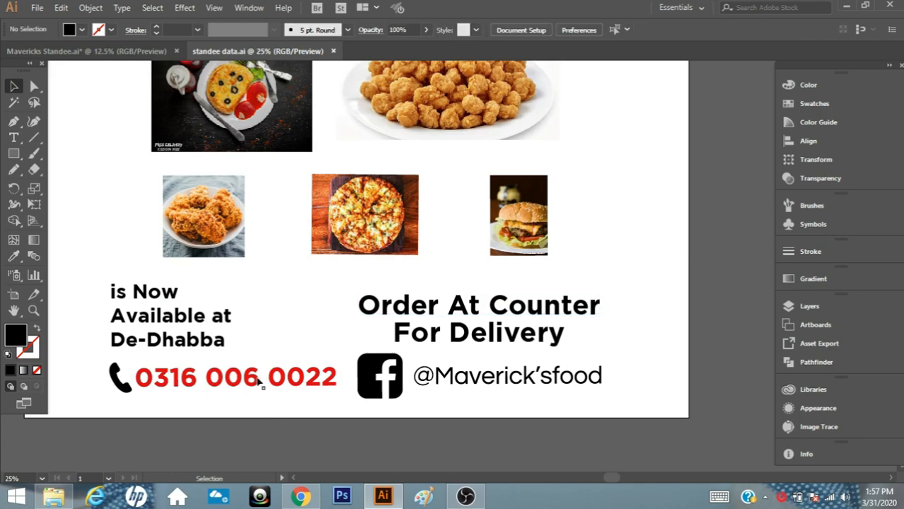
pyautogui.click(164, 377)
pyautogui.click(150, 53)
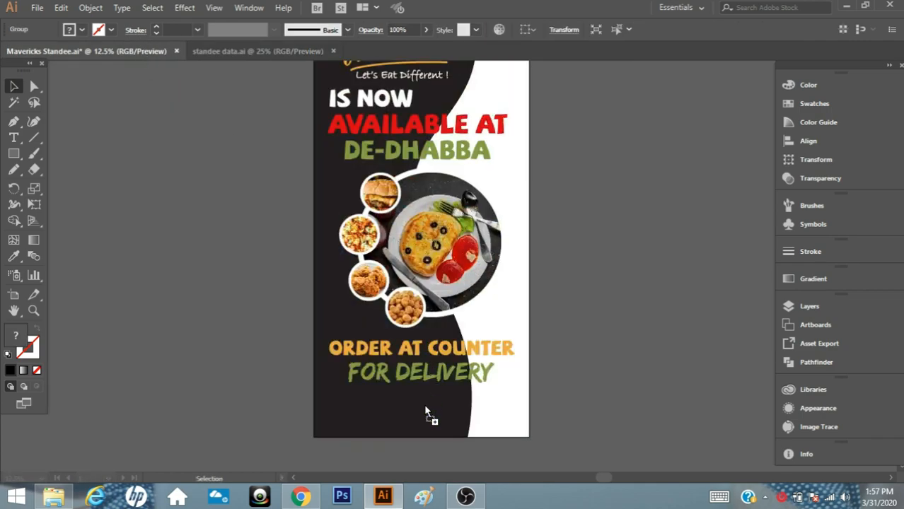
pyautogui.hotkey('ctrl', 'f')
pyautogui.moveTo(489, 411); pyautogui.dragTo(454, 397)
# Step: Isolate the phone icon within its group and recolour it white with the Eyedropper
pyautogui.doubleClick(368, 399)
pyautogui.doubleClick(369, 398)
pyautogui.click(366, 396)
pyautogui.click(14, 256)
pyautogui.click(495, 176)
pyautogui.click(15, 88)
pyautogui.doubleClick(619, 398)
# Step: Select both ordering lines with the phone number and nudge them up together slightly
pyautogui.click(467, 407)
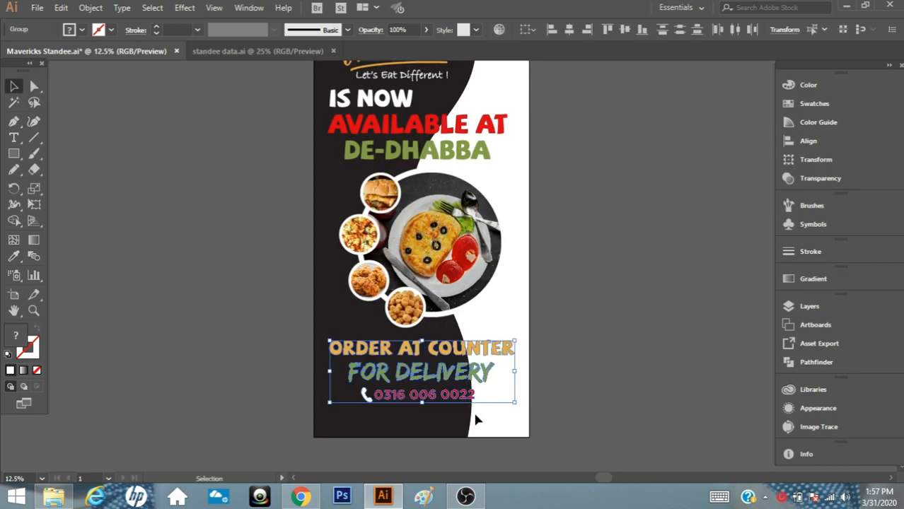
pyautogui.press('Up')
pyautogui.press('Up')
pyautogui.press('Up')
pyautogui.press('Up')
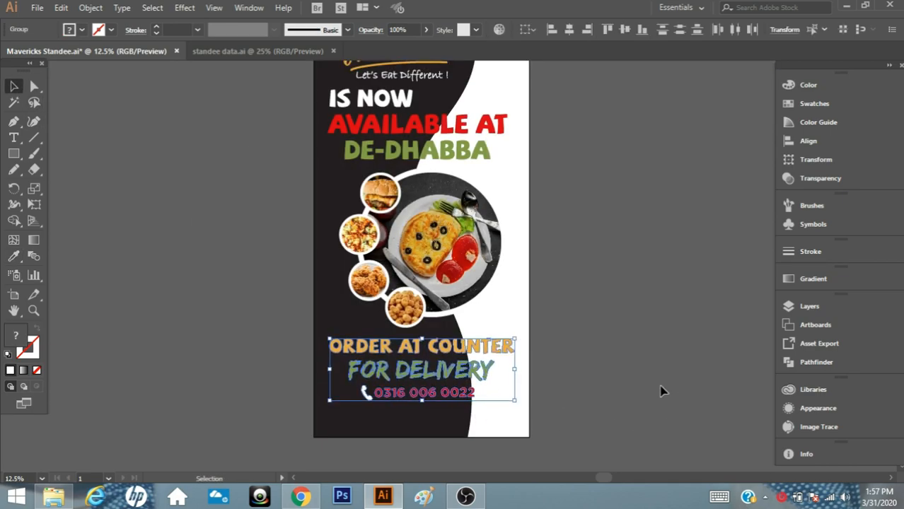
pyautogui.press('Up')
pyautogui.click(205, 290)
# Step: Draw a full-width rectangle across the standee's lower end, reduce its height slightly and fill it with the headline's red
pyautogui.click(12, 156)
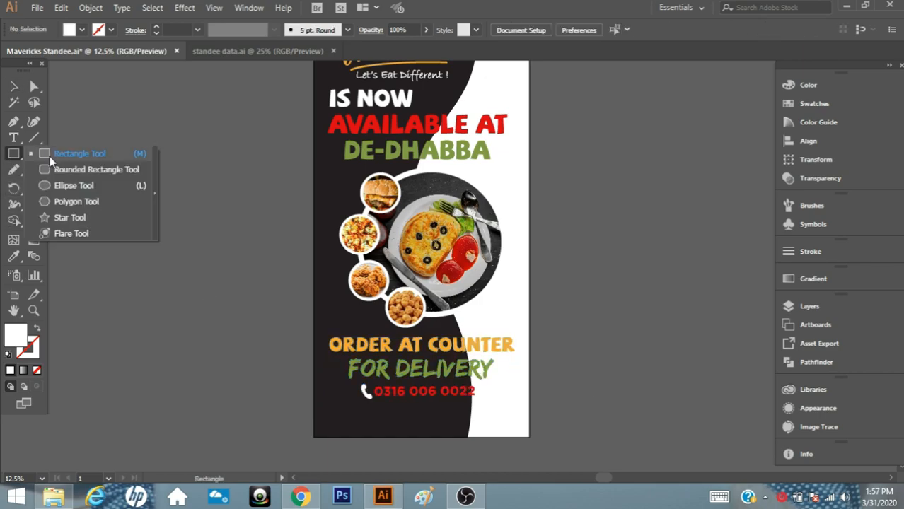
pyautogui.moveTo(314, 401); pyautogui.dragTo(529, 438)
pyautogui.press('v')
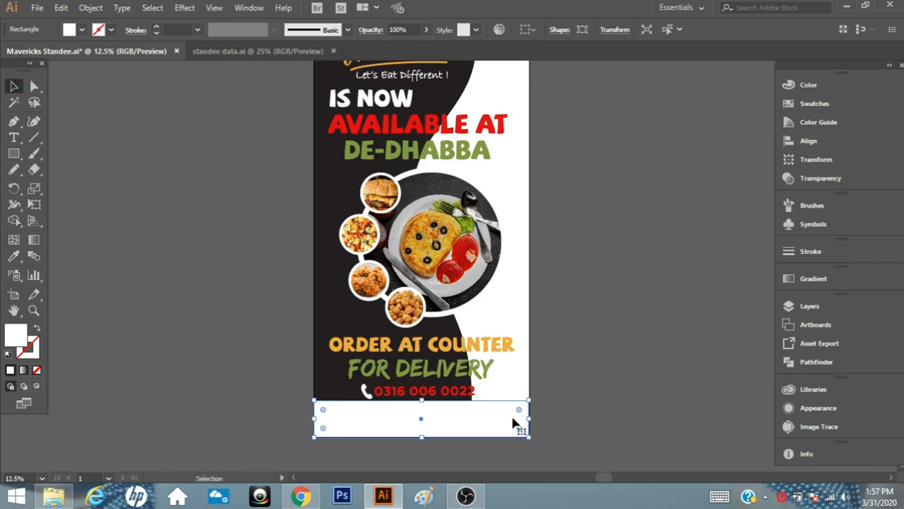
pyautogui.moveTo(423, 401); pyautogui.dragTo(423, 406)
pyautogui.click(14, 257)
pyautogui.click(385, 128)
pyautogui.click(14, 87)
pyautogui.click(186, 178)
# Step: Fine-tune the red footer rectangle's side edge against the artboard border at close range
pyautogui.click(33, 311)
pyautogui.click(479, 367)
pyautogui.click(496, 328)
pyautogui.click(476, 271)
pyautogui.click(13, 86)
pyautogui.click(363, 261)
pyautogui.moveTo(470, 279); pyautogui.dragTo(472, 279)
pyautogui.click(424, 359)
pyautogui.click(33, 310)
pyautogui.keyDown('alt'); pyautogui.click(354, 218); pyautogui.keyUp('alt')
pyautogui.keyDown('alt'); pyautogui.click(354, 217); pyautogui.keyUp('alt')
pyautogui.keyDown('alt'); pyautogui.click(354, 217); pyautogui.keyUp('alt')
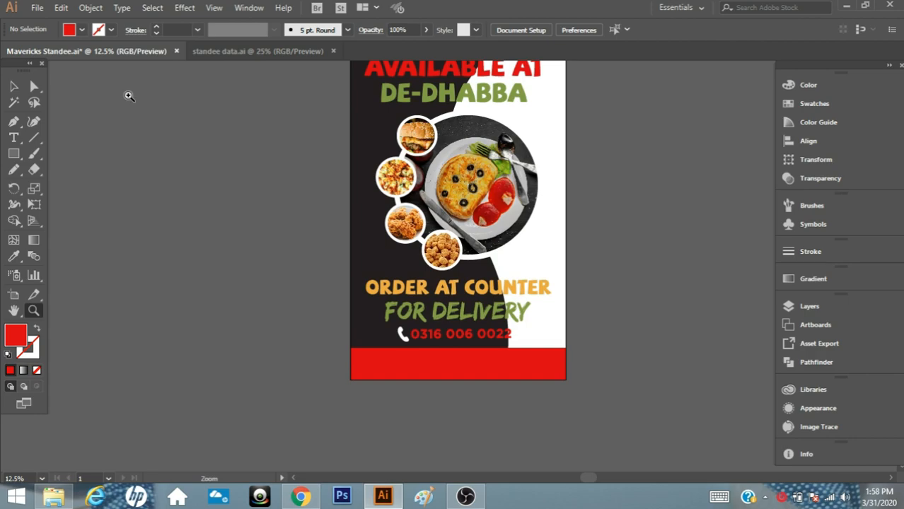
pyautogui.click(14, 85)
pyautogui.click(252, 51)
pyautogui.click(517, 382)
pyautogui.moveTo(372, 373); pyautogui.dragTo(409, 369)
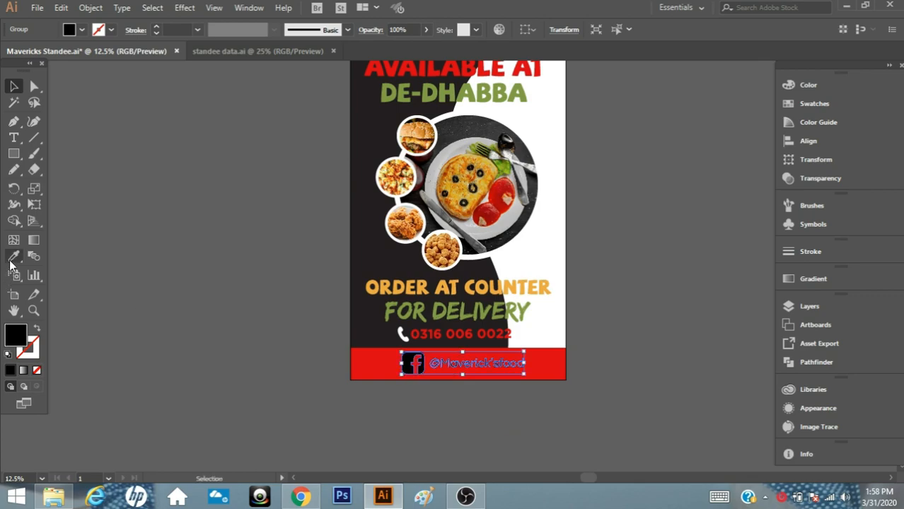
# Step: Recolour the Facebook icon and handle white by sampling the standee's white background
pyautogui.click(13, 259)
pyautogui.click(563, 251)
pyautogui.click(34, 313)
pyautogui.click(506, 262)
pyautogui.keyDown('alt'); pyautogui.click(410, 228); pyautogui.keyUp('alt')
pyautogui.scroll(2, 464, 224)
pyautogui.click(14, 87)
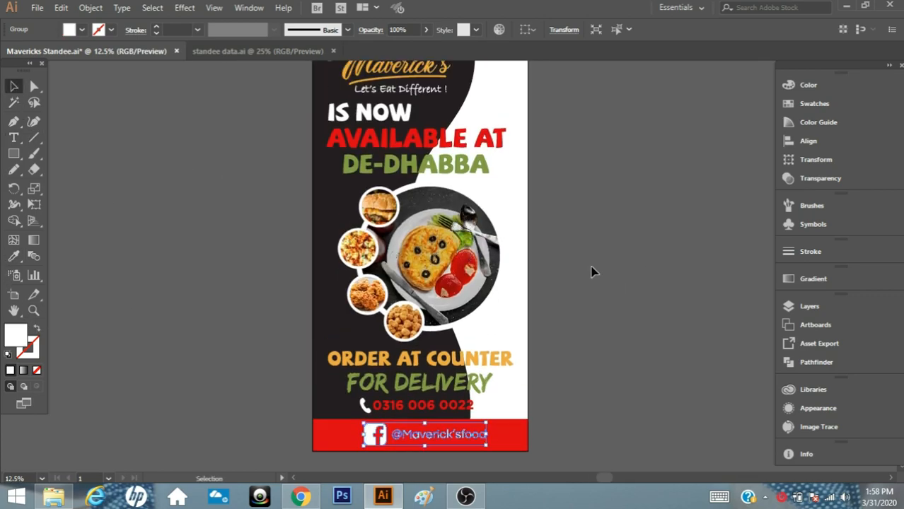
pyautogui.click(614, 283)
# Step: Shrink "For Delivery" slightly and centre it horizontally with "Order At Counter" and the phone number
pyautogui.click(491, 384)
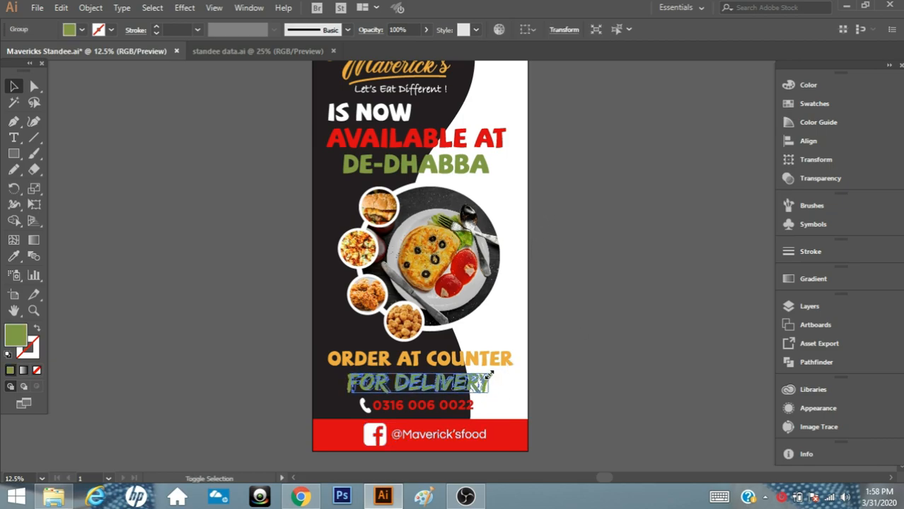
pyautogui.keyDown('shift'); pyautogui.click(473, 359); pyautogui.keyUp('shift')
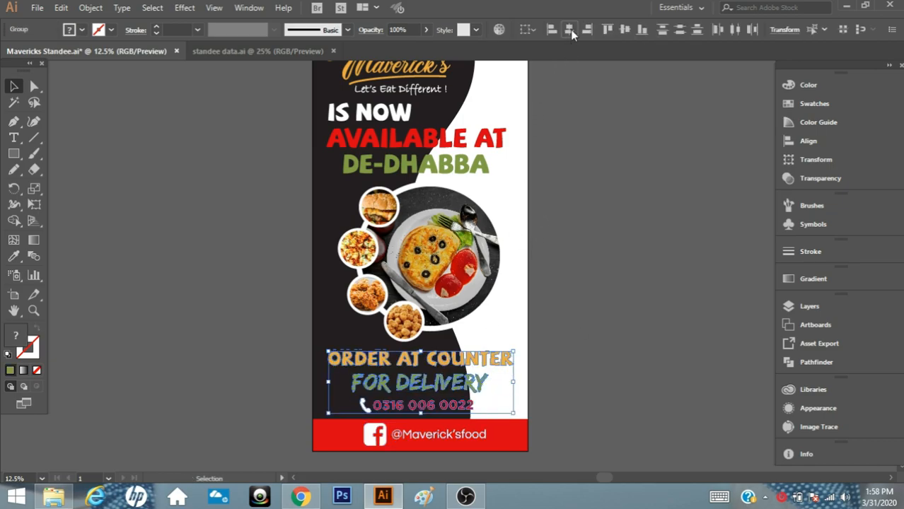
pyautogui.click(600, 372)
pyautogui.click(477, 446)
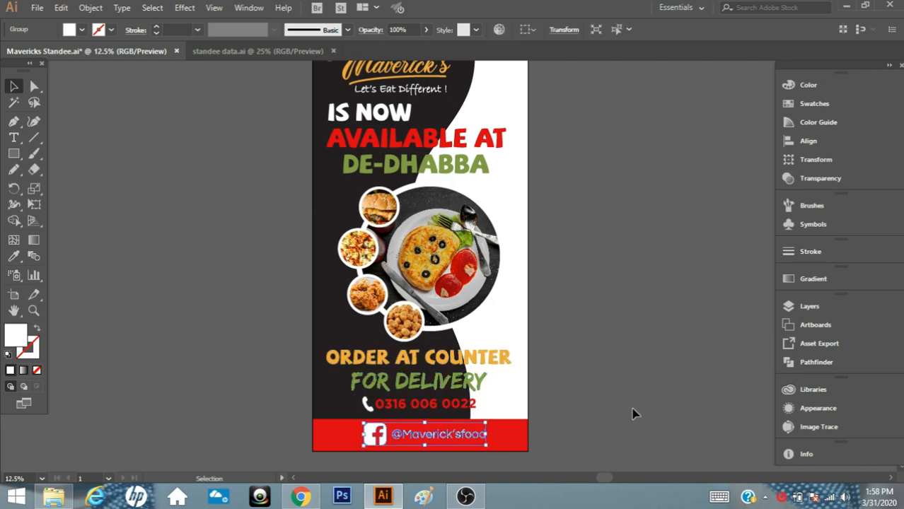
pyautogui.click(623, 410)
pyautogui.click(34, 310)
pyautogui.keyDown('alt'); pyautogui.click(495, 306); pyautogui.keyUp('alt')
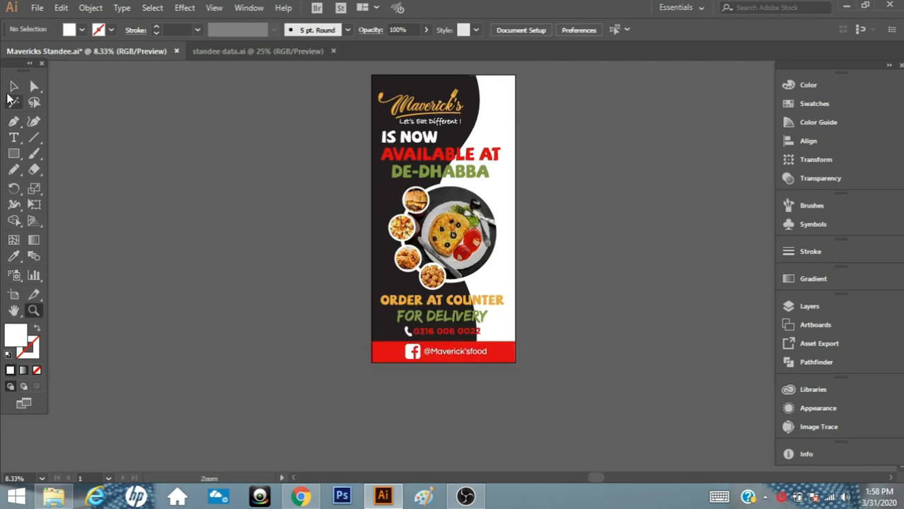
pyautogui.click(14, 86)
pyautogui.scroll(1, 601, 278)
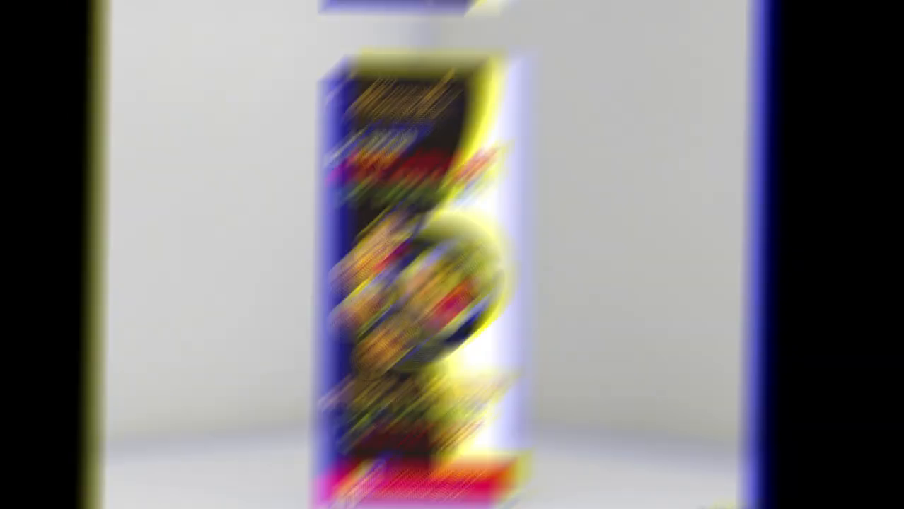